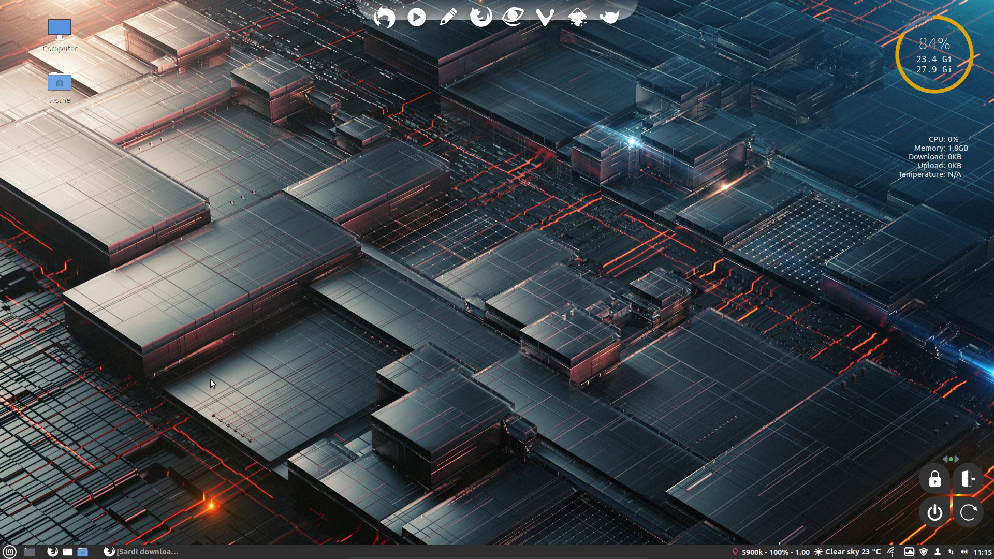
Step: Launch System Info via a 'sys' menu search, review the Linux Mint 20.2 specs, then close it
left_click(9, 551)
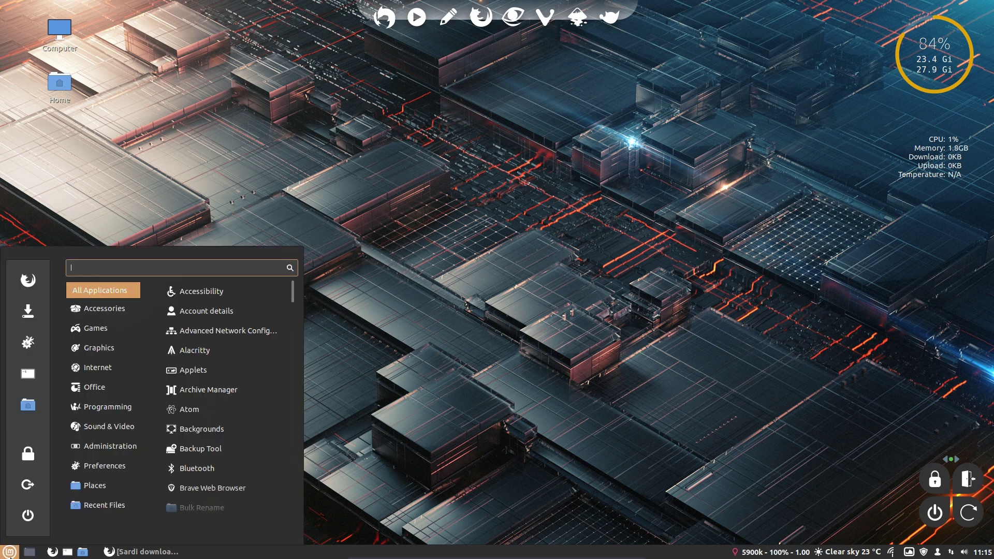
type("syl")
key("BackSpace")
type("s")
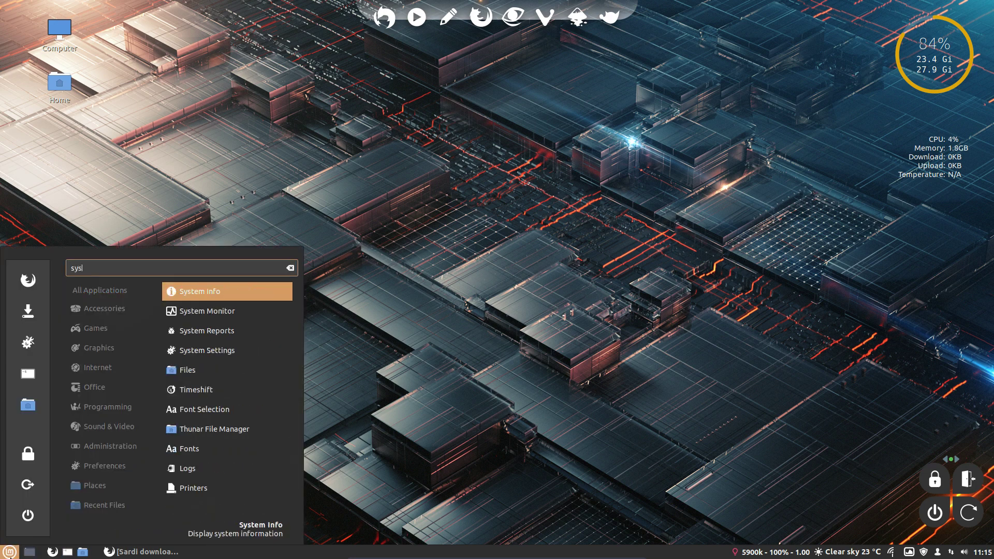
left_click(240, 281)
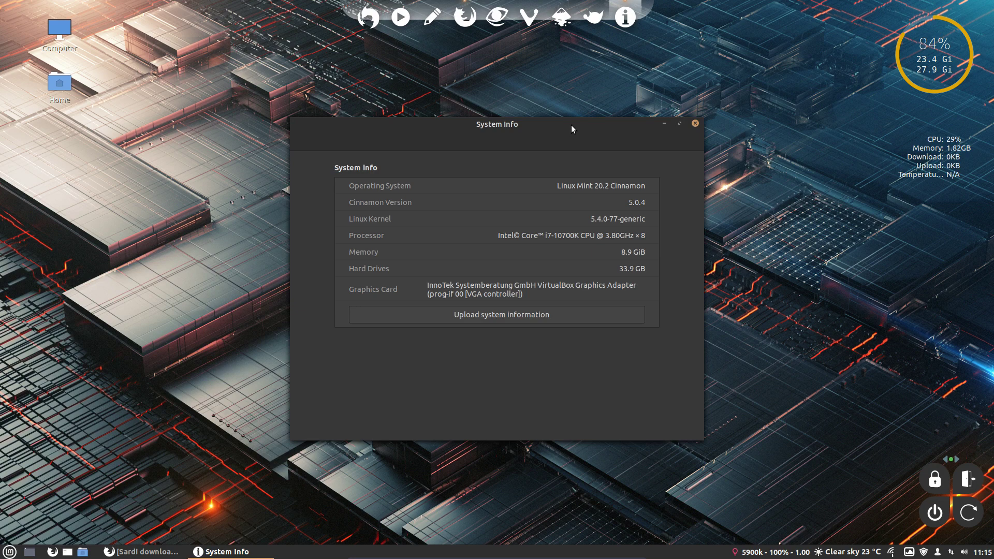
left_click_drag(560, 125, 730, 127)
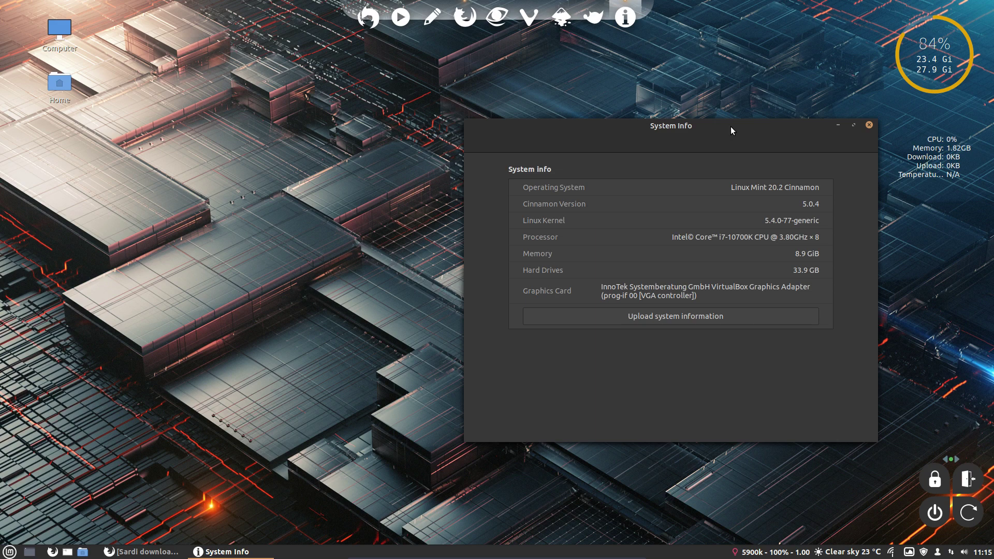
left_click(868, 125)
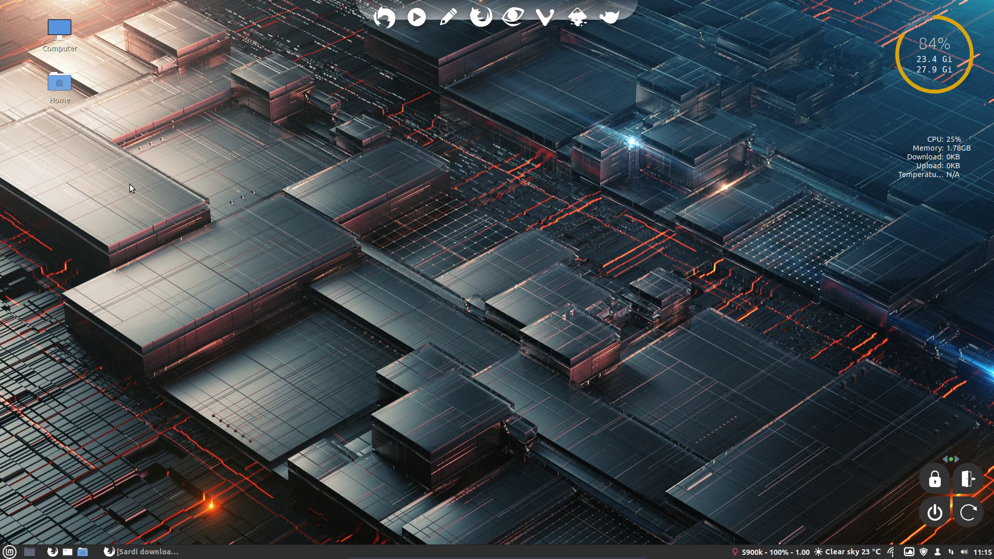
Step: Browse the Places, Office and Accessories menu categories, then return to the Sardi SourceForge page in Firefox
left_click(9, 551)
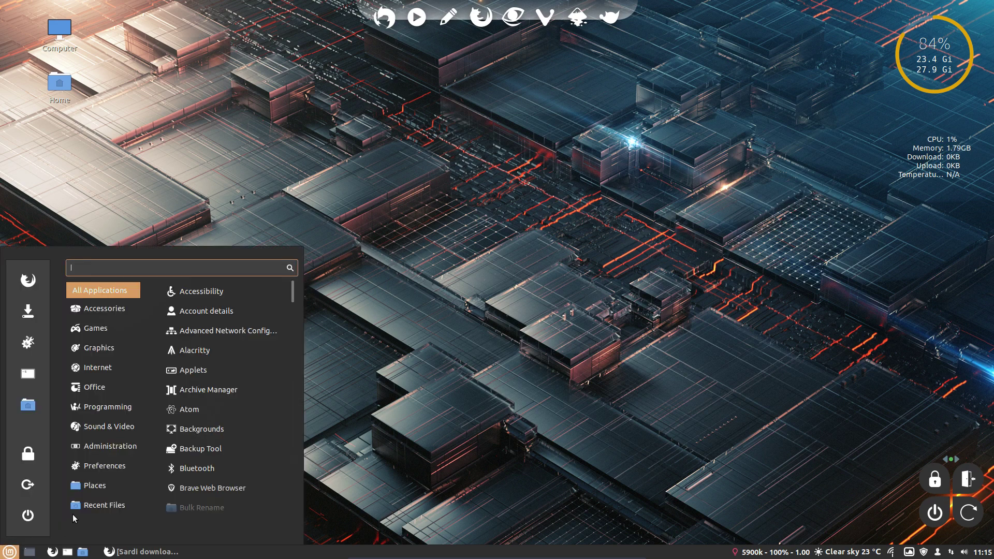
mouse_move(91, 488)
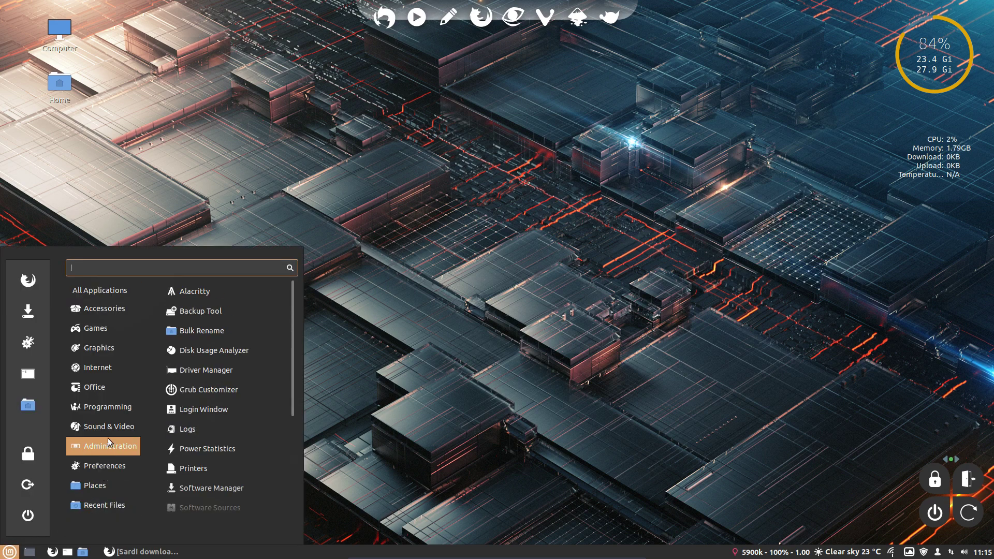
mouse_move(105, 386)
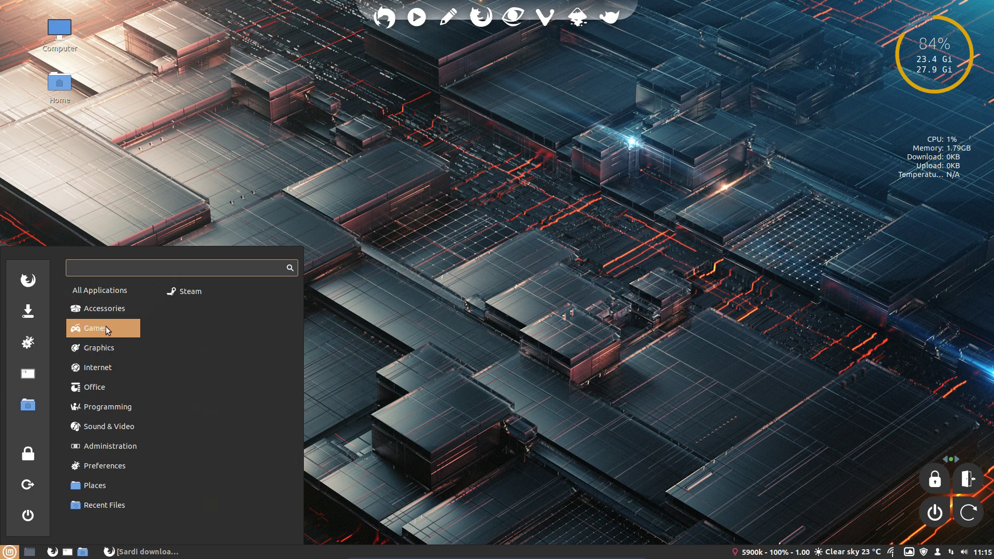
mouse_move(106, 311)
scroll(213, 426, "down", 5)
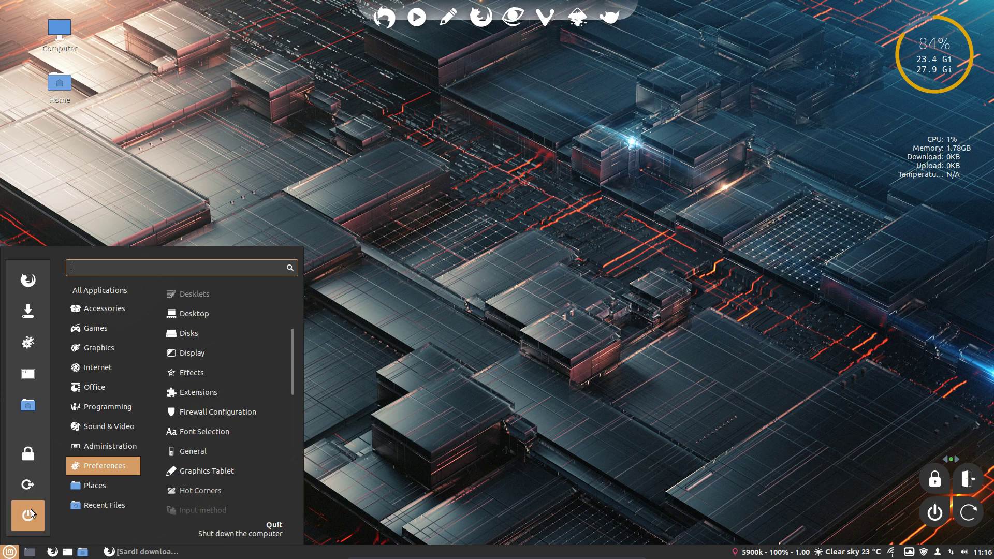
left_click(173, 553)
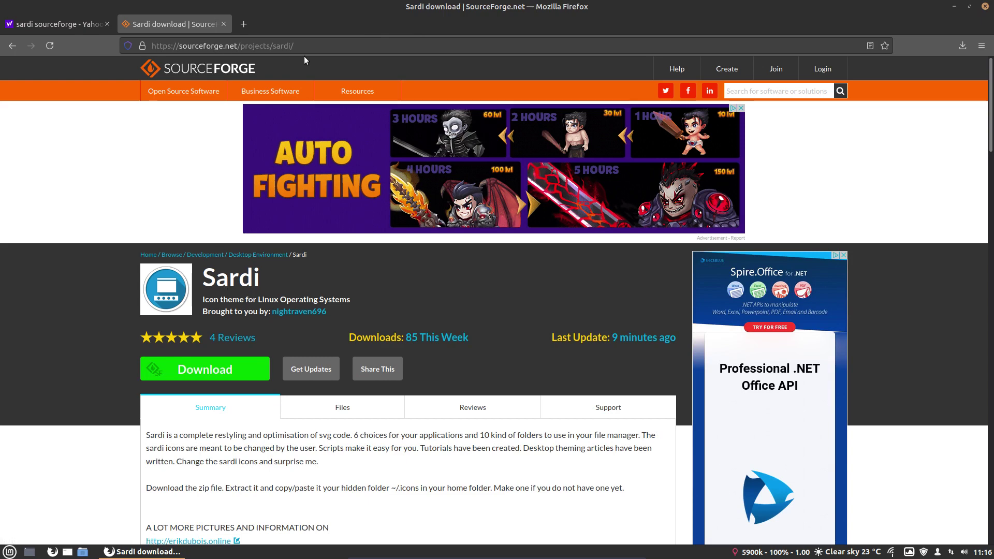
Step: Show the Sardi project's Files tab, listing sardi-icons-21.07-03.tar.gz and older tarballs
left_click(342, 408)
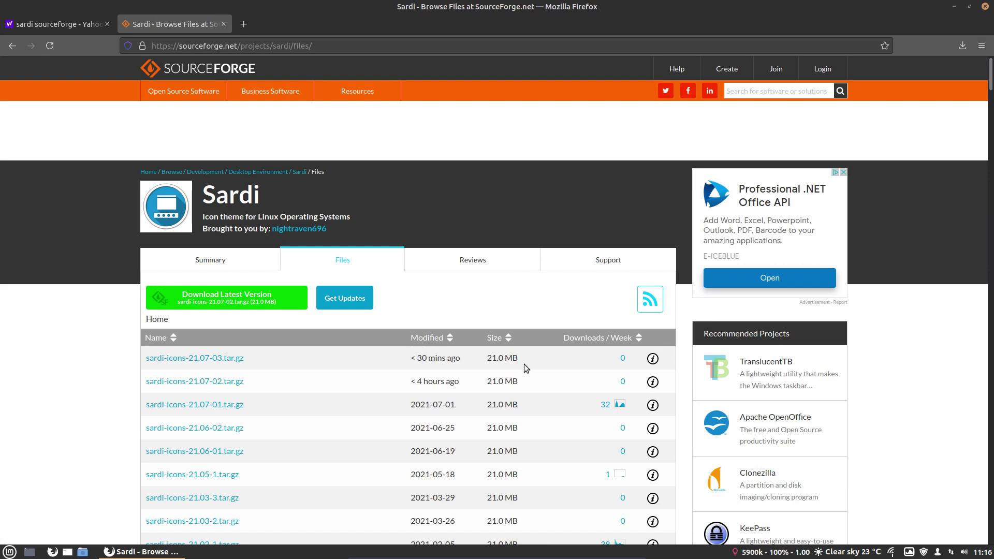
mouse_move(623, 362)
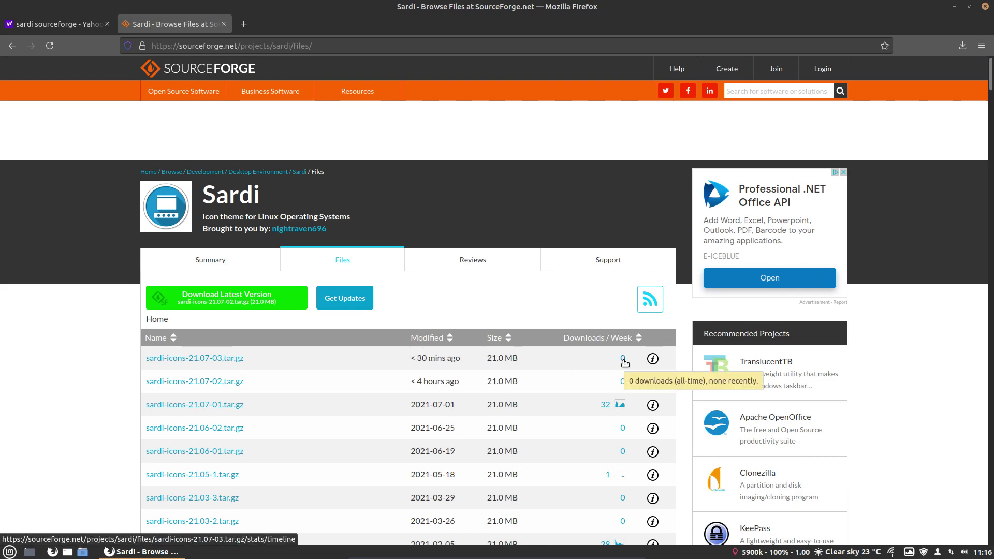
Step: Search the web for 'github erikdubois surfn' from the Firefox address bar
left_click(280, 47)
type("arco")
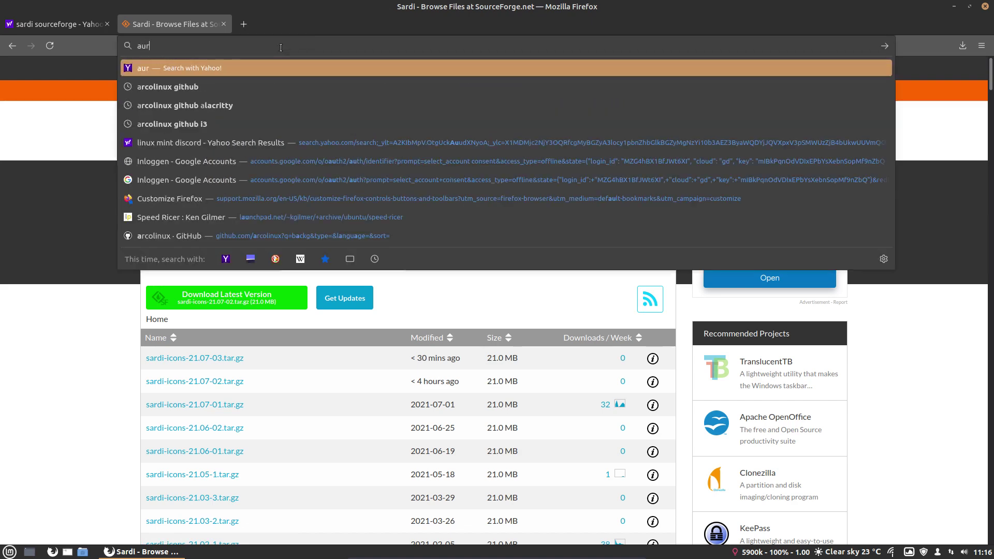
key("BackSpace")
key("BackSpace")
key("BackSpace")
key("BackSpace")
type("gith")
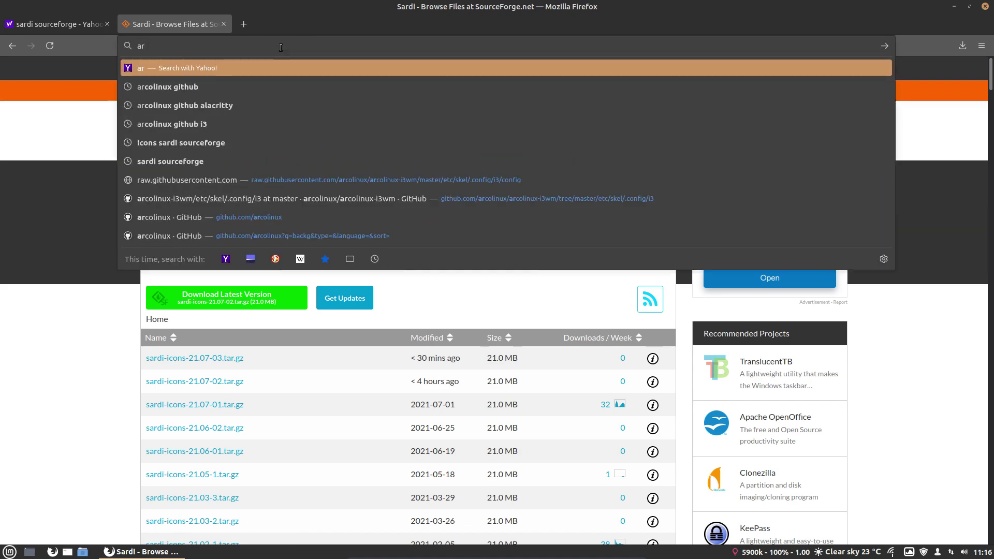
type("ub")
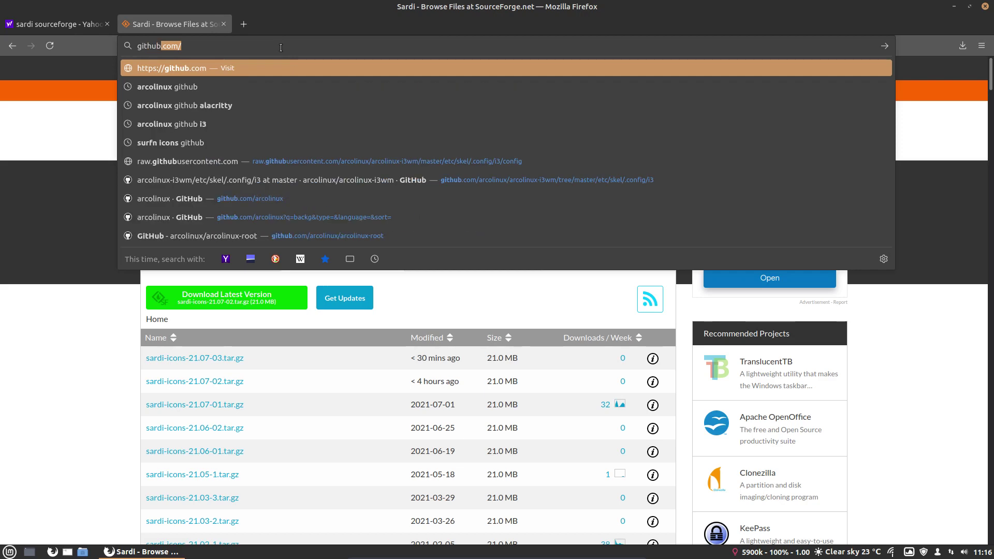
type(" erikdubois s")
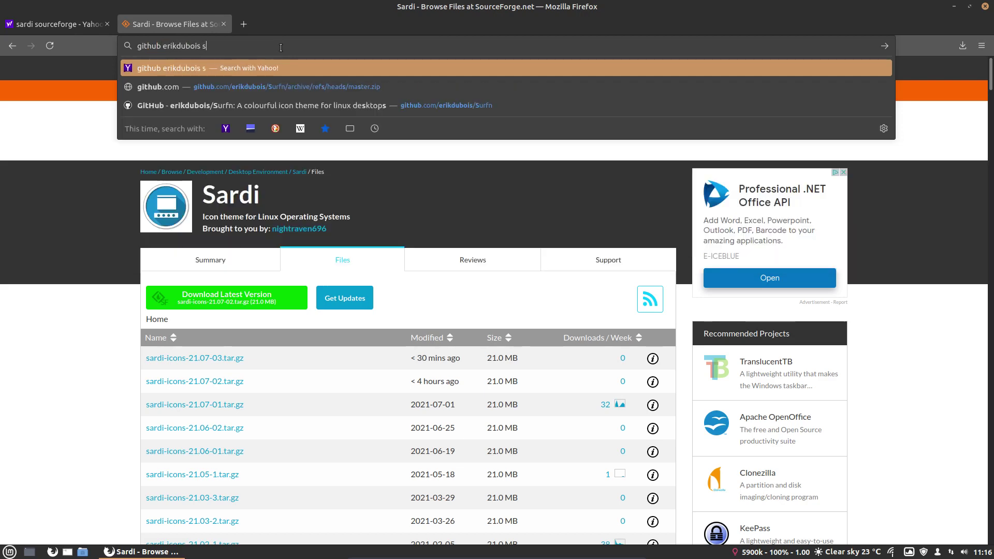
type("iurf")
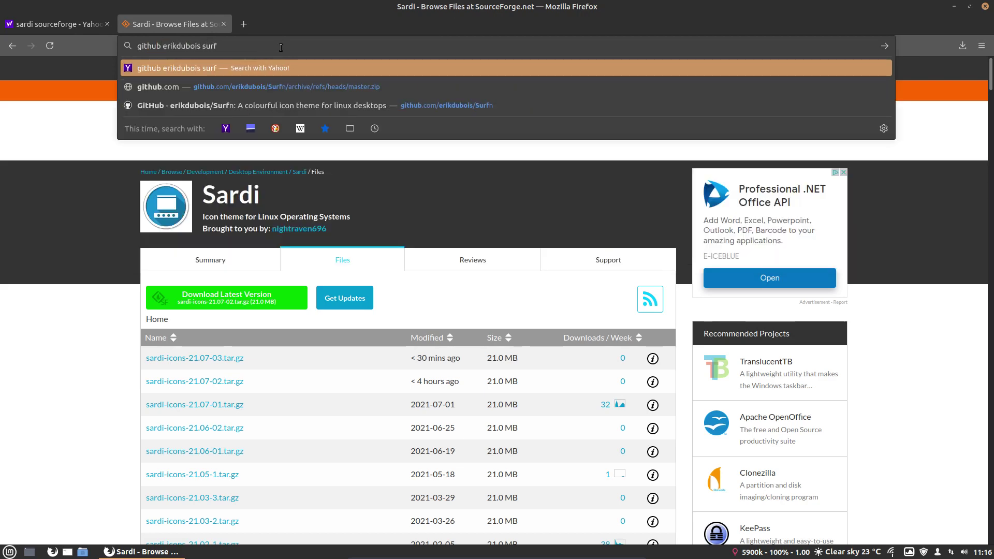
type("n")
key("Return")
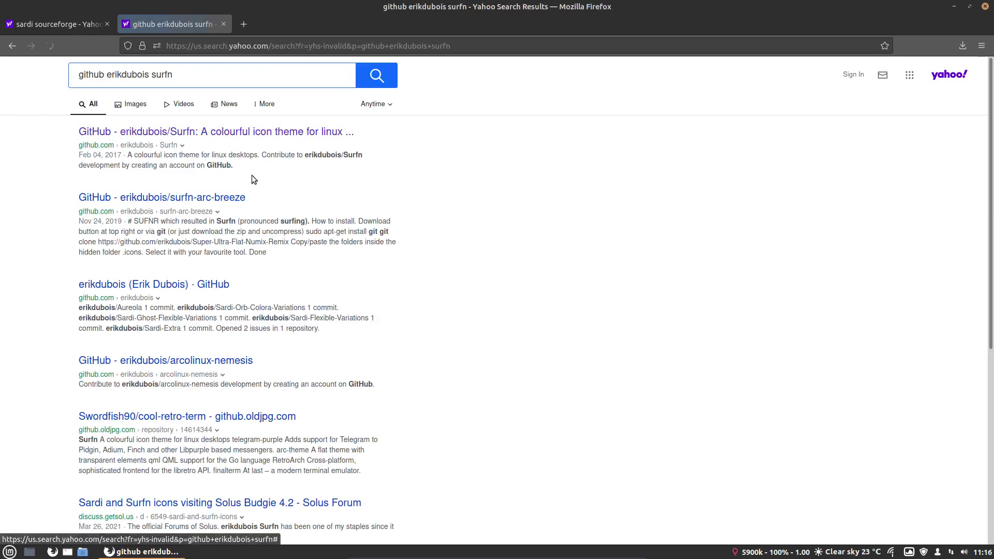
Step: Download the erikdubois/Surfn repository as Surfn-master.zip and show it in the Downloads folder
left_click(276, 134)
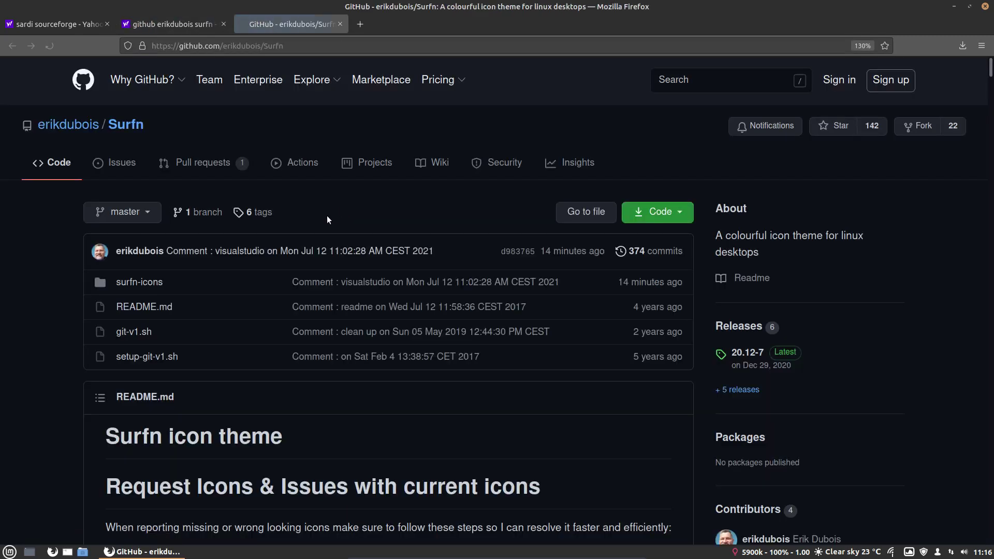
left_click(9, 551)
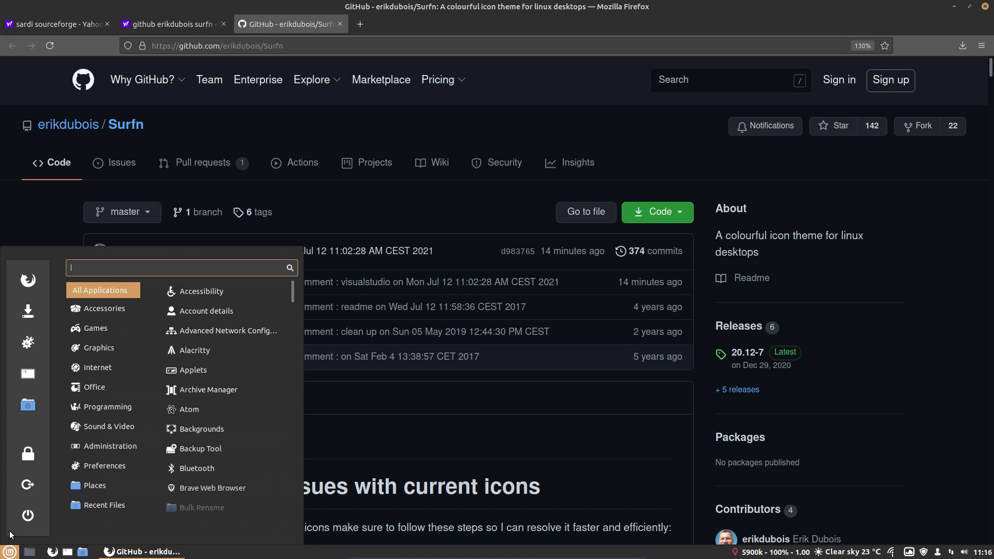
left_click(686, 193)
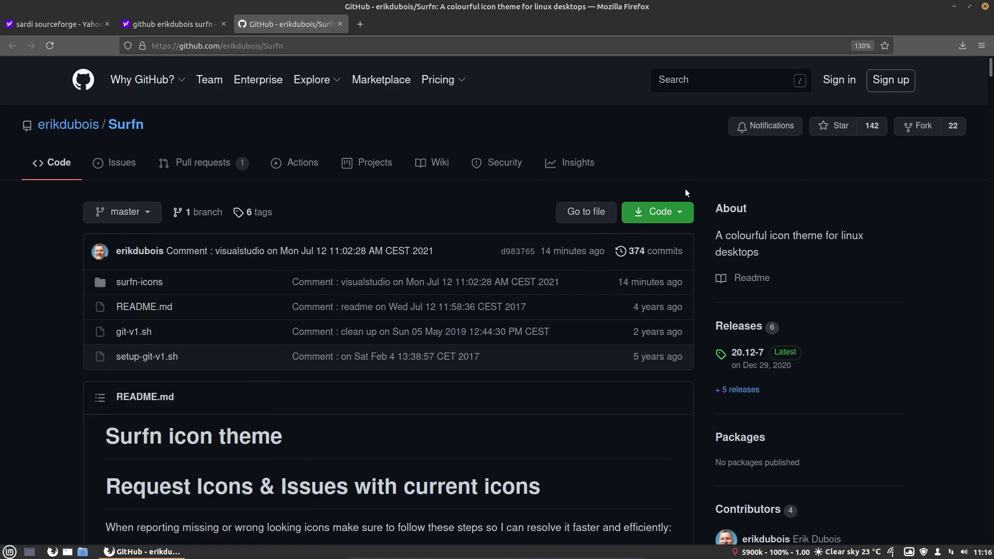
left_click(657, 212)
left_click(511, 343)
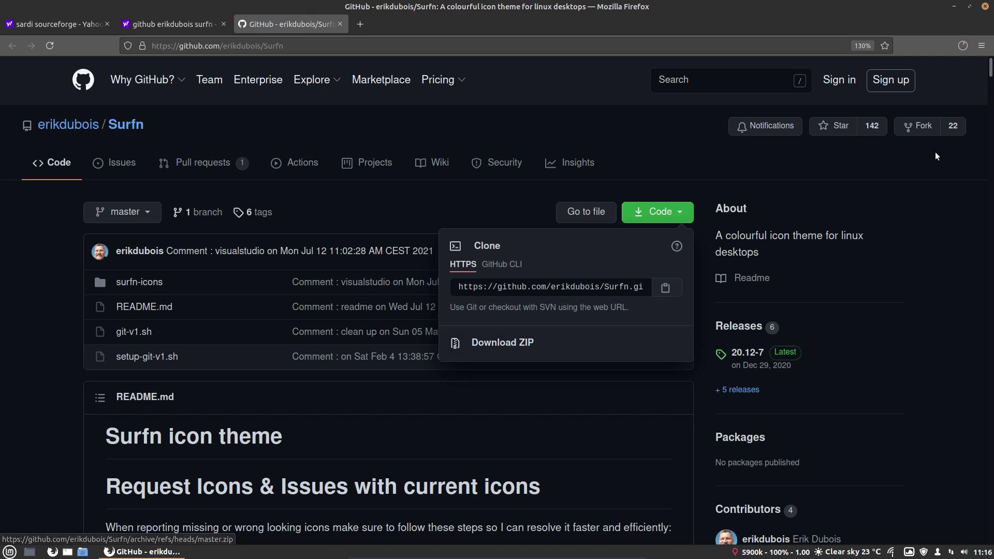
left_click(963, 46)
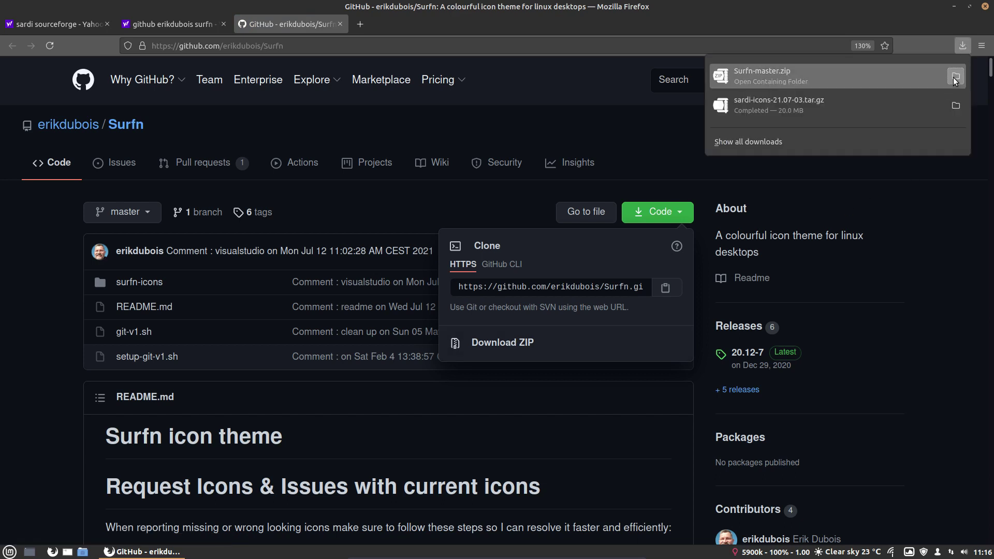
left_click(955, 78)
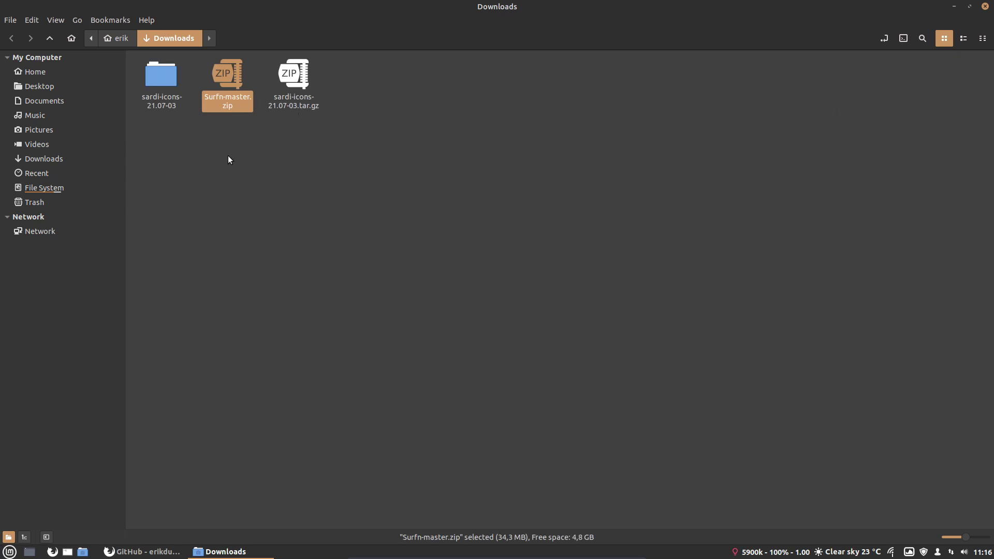
Step: Delete the sardi-icons-21.07-03 folder and its tar.gz, then extract Surfn-master.zip into Downloads
left_click(147, 78)
key("Delete")
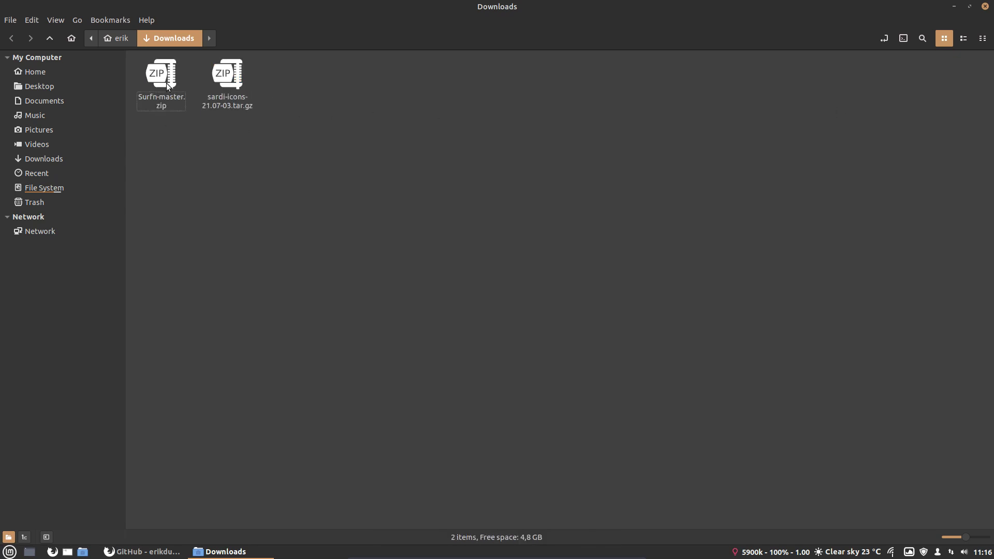
left_click(219, 74)
key("Delete")
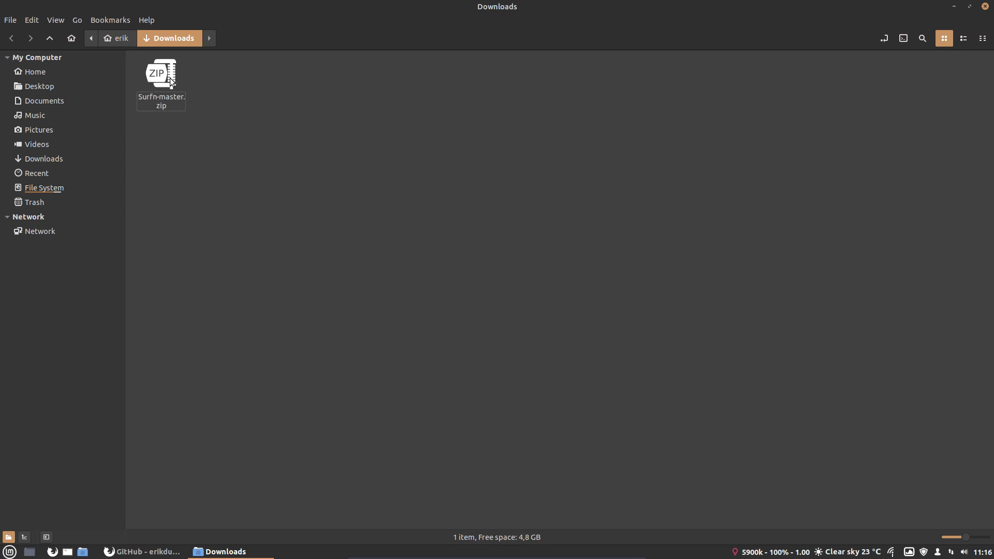
right_click(167, 77)
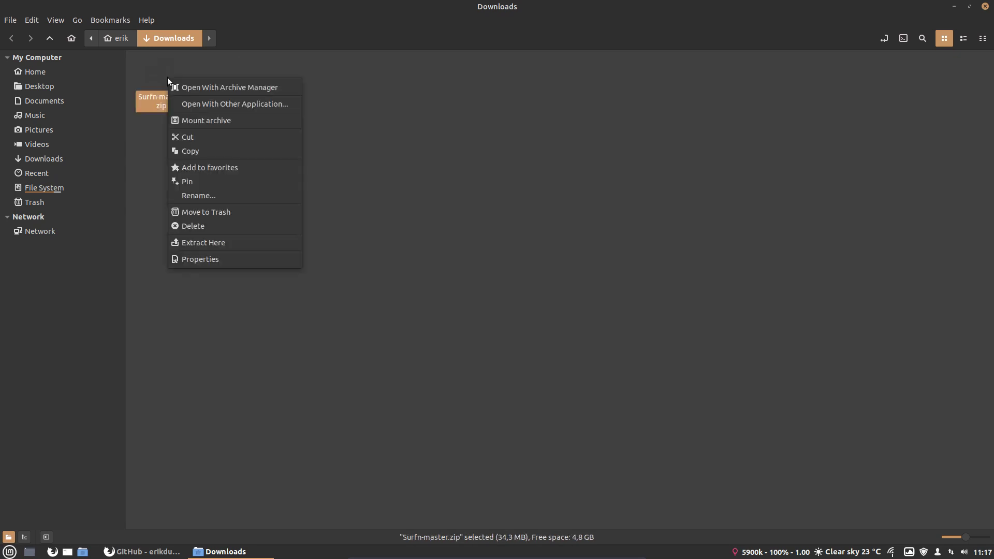
left_click(223, 244)
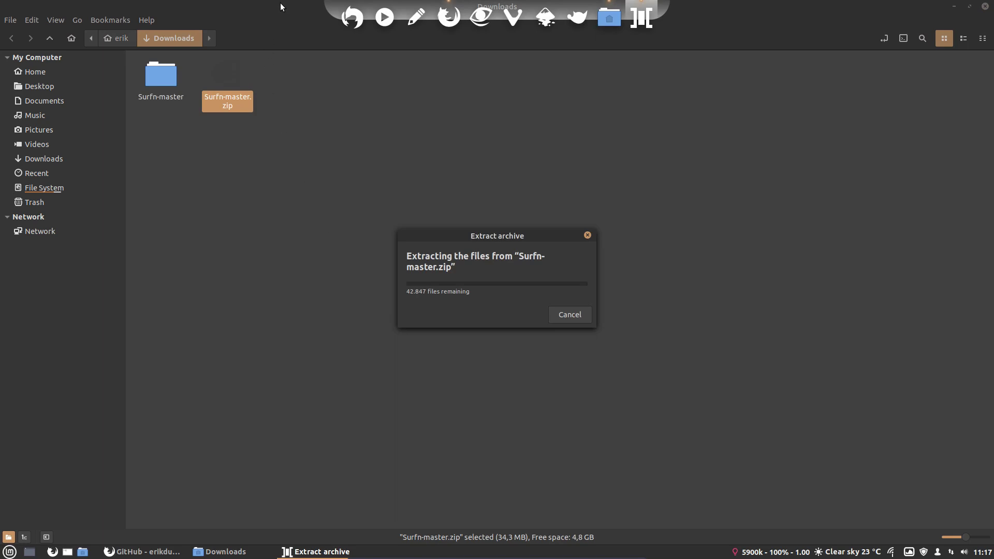
Step: Open a second file manager window at Home and enter the hidden .icons folder
left_click_drag(280, 2, 738, 163)
left_click(954, 6)
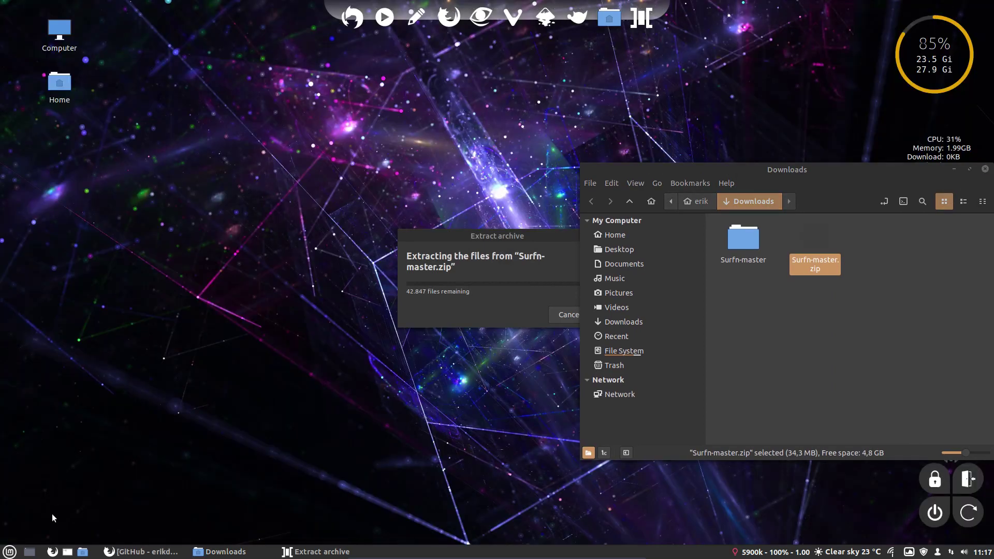
left_click(83, 552)
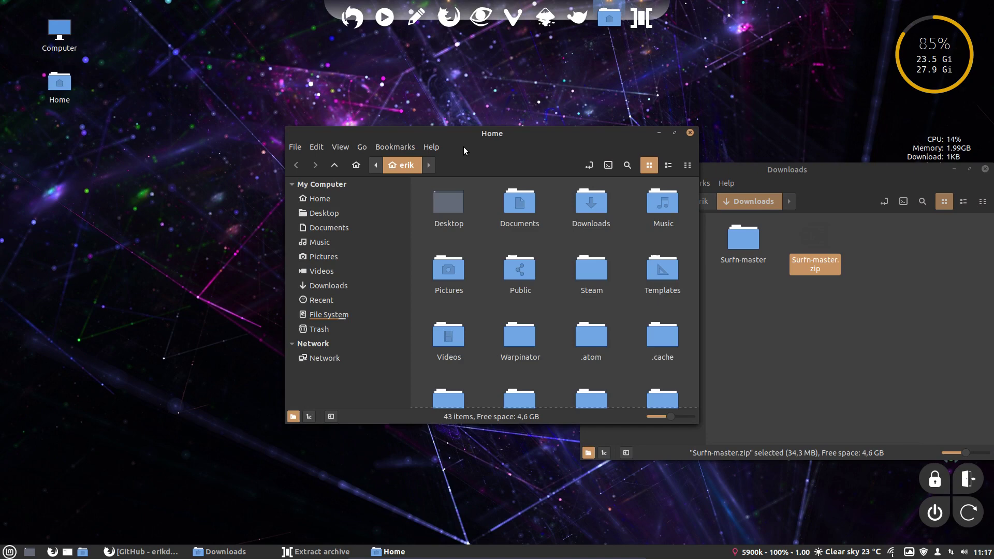
left_click_drag(489, 176, 206, 100)
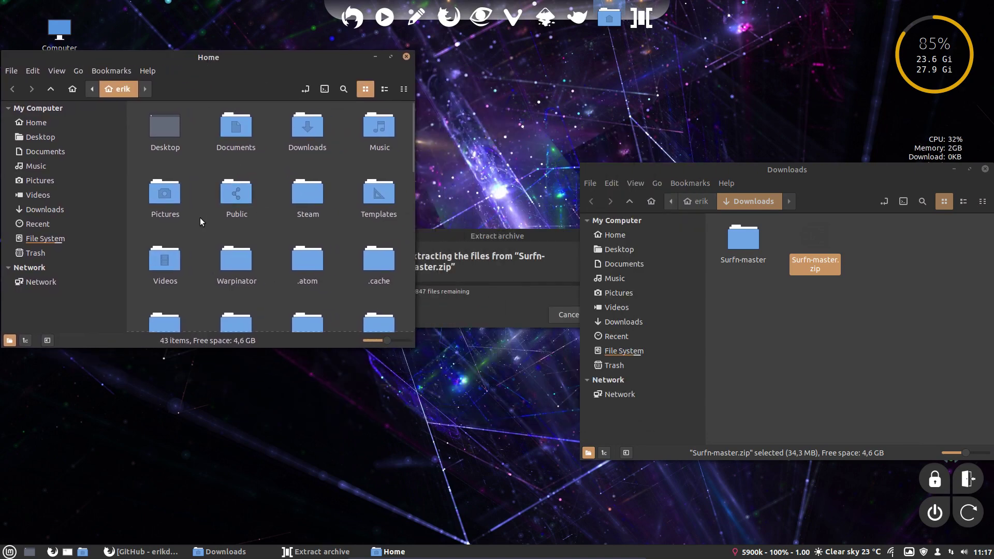
scroll(199, 217, "down", 3)
scroll(251, 252, "down", 1)
scroll(253, 253, "down", 2)
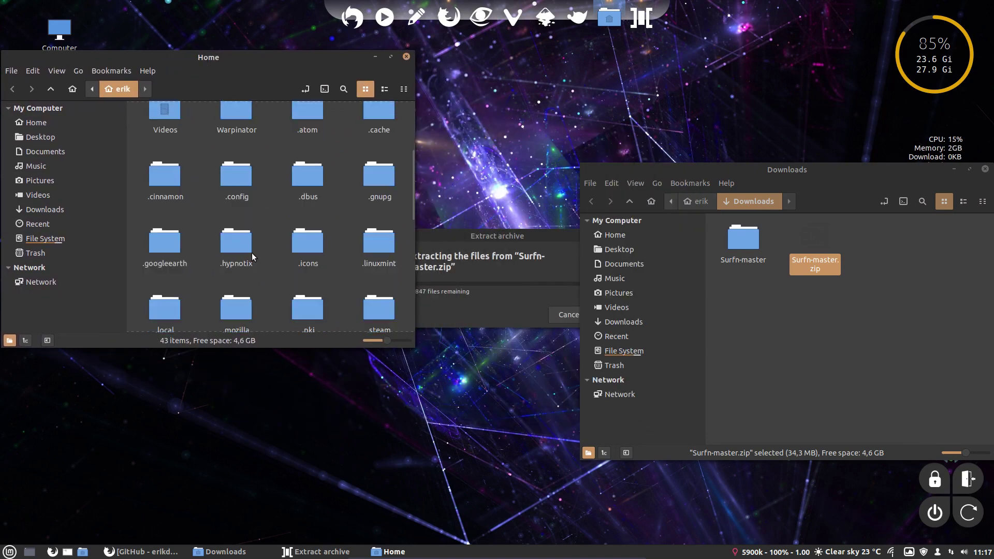
double_click(299, 189)
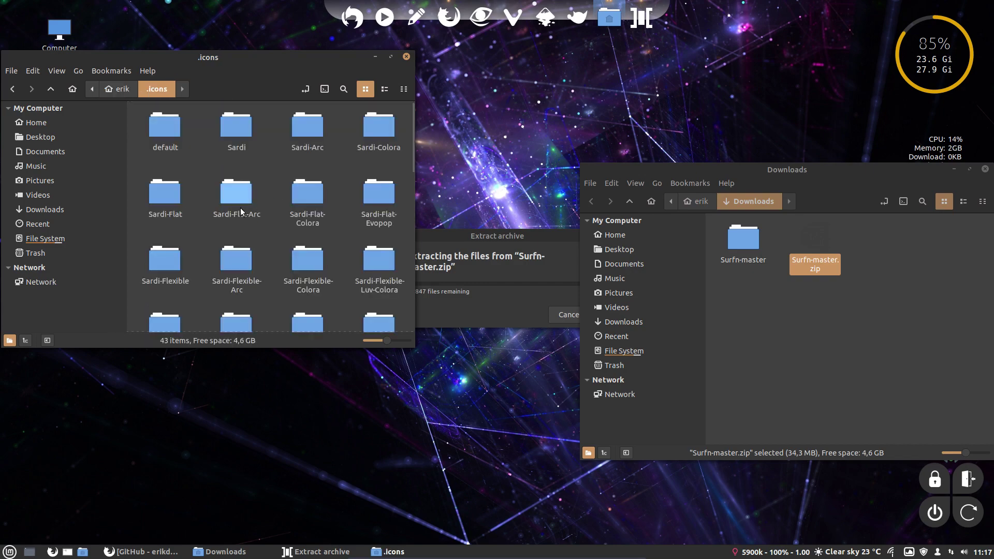
Step: In Downloads, open Surfn-master/surfn-icons and select all 18 icon folders
scroll(197, 163, "down", 10)
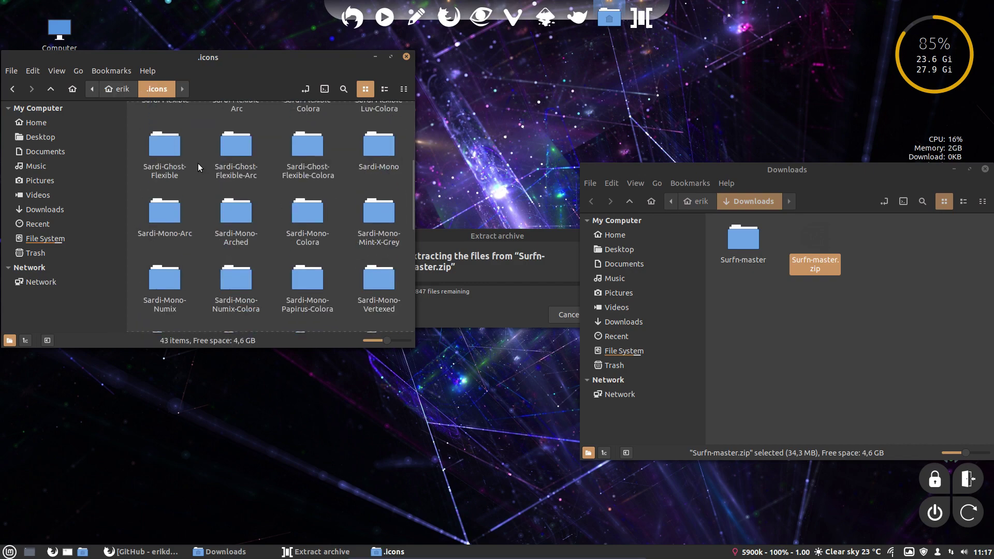
scroll(197, 163, "down", 1)
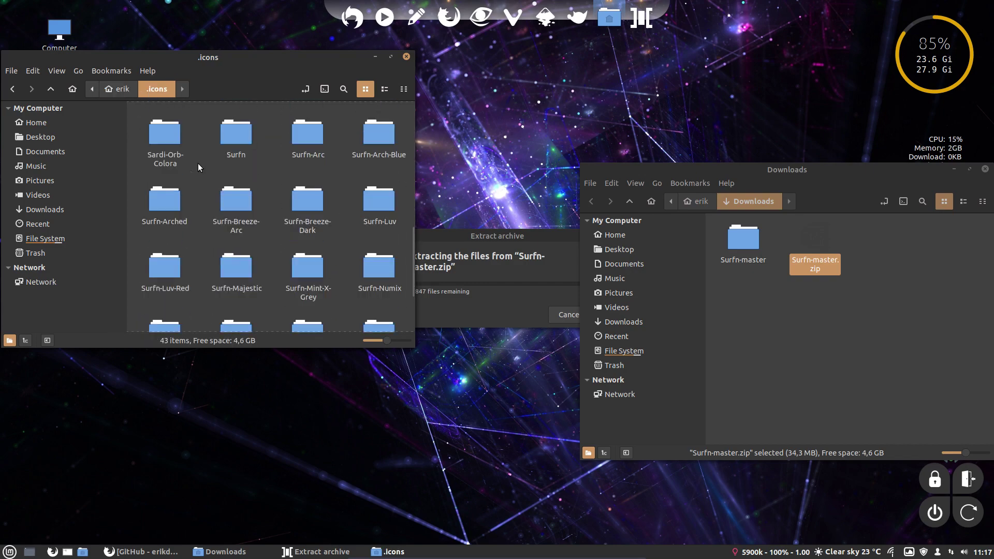
left_click_drag(526, 234, 498, 393)
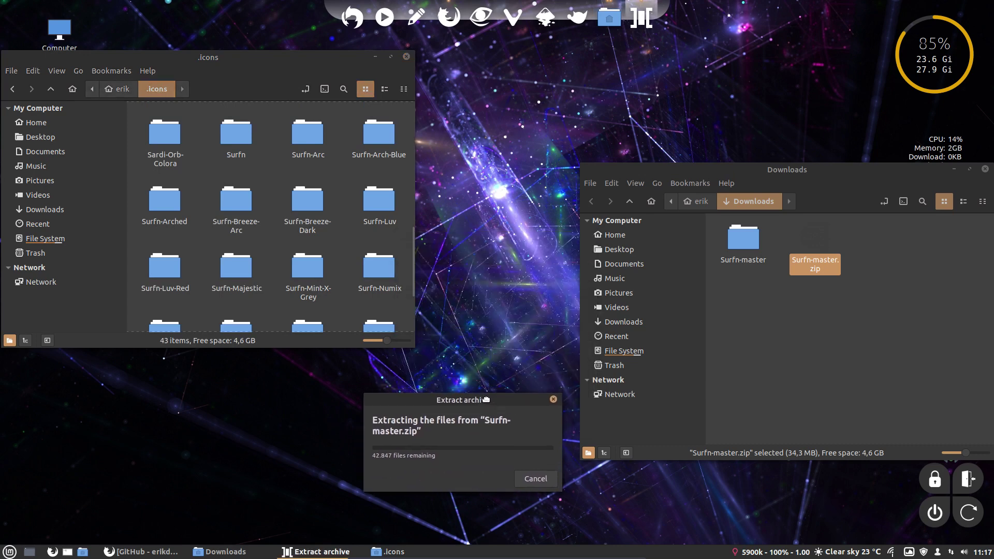
left_click(759, 280)
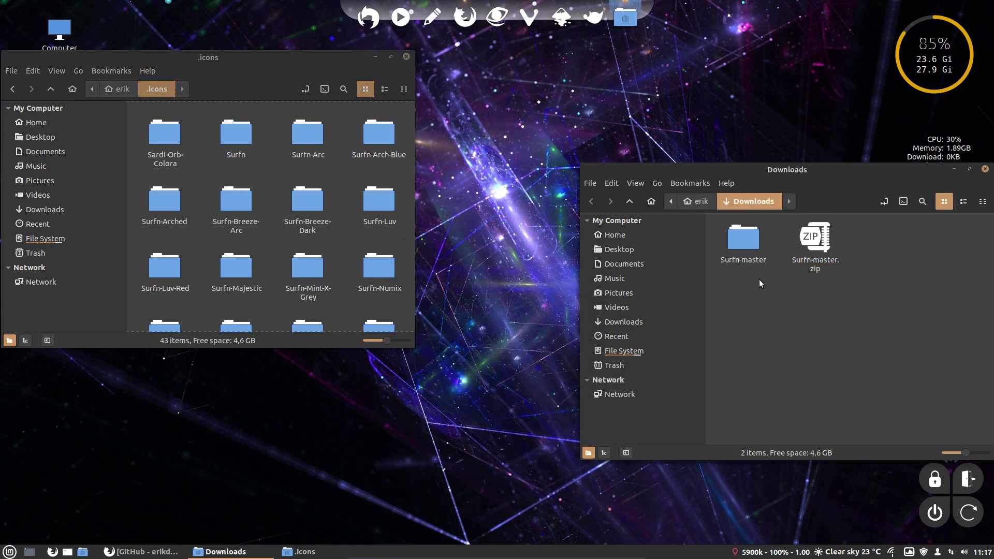
double_click(745, 241)
double_click(747, 247)
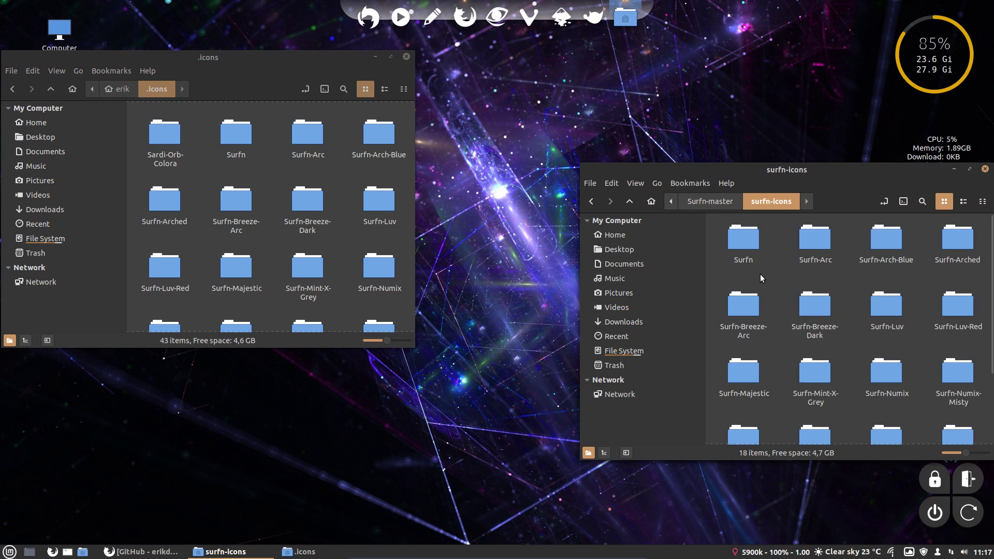
key("ctrl+a")
Step: Copy the 18 Surfn folders into .icons, merging with existing folders for all conflicts
key("ctrl+c")
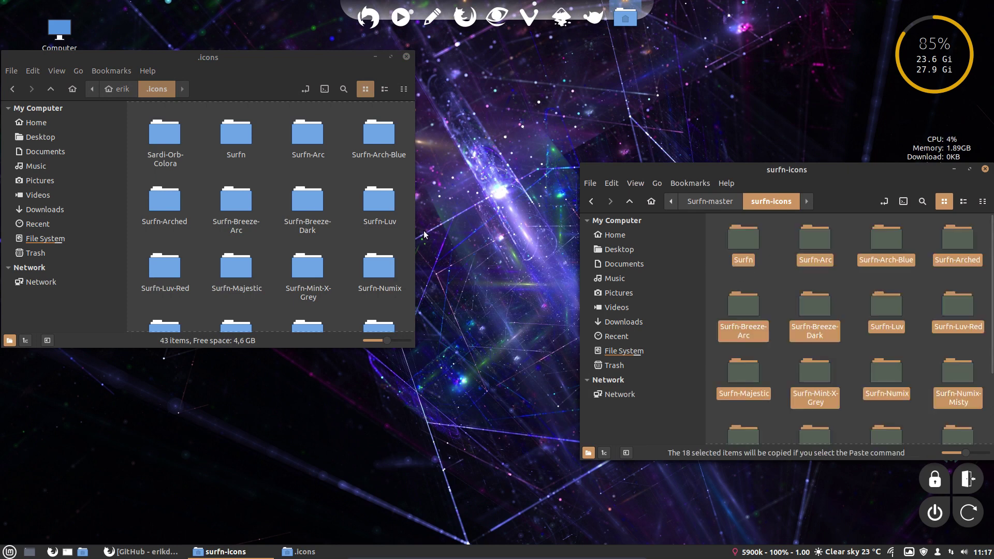
left_click(270, 241)
key("ctrl+v")
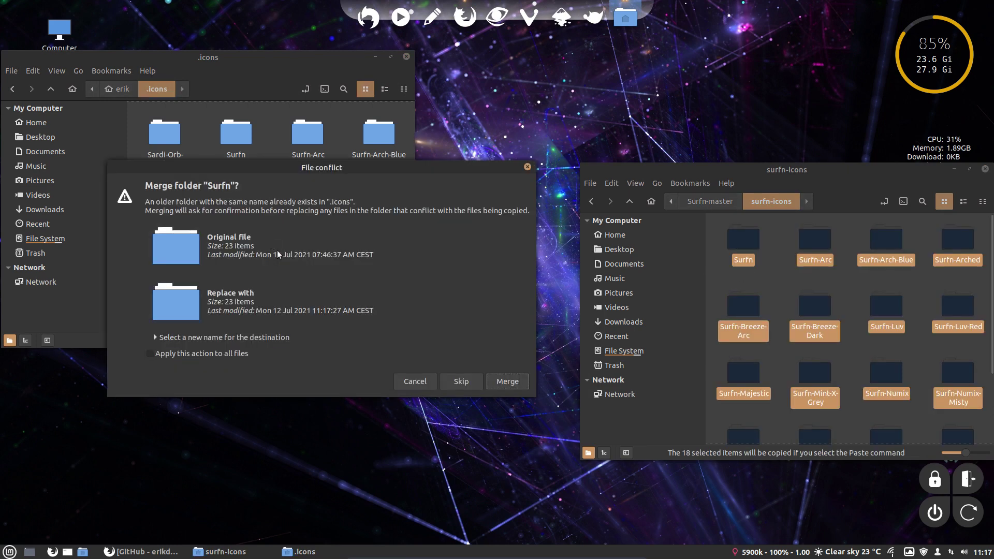
left_click(290, 354)
left_click(501, 382)
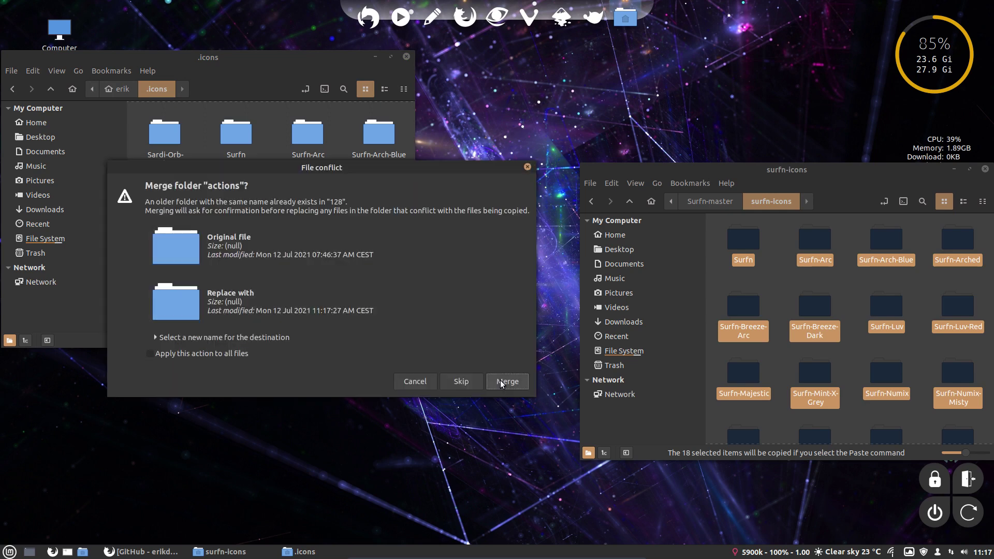
left_click(271, 357)
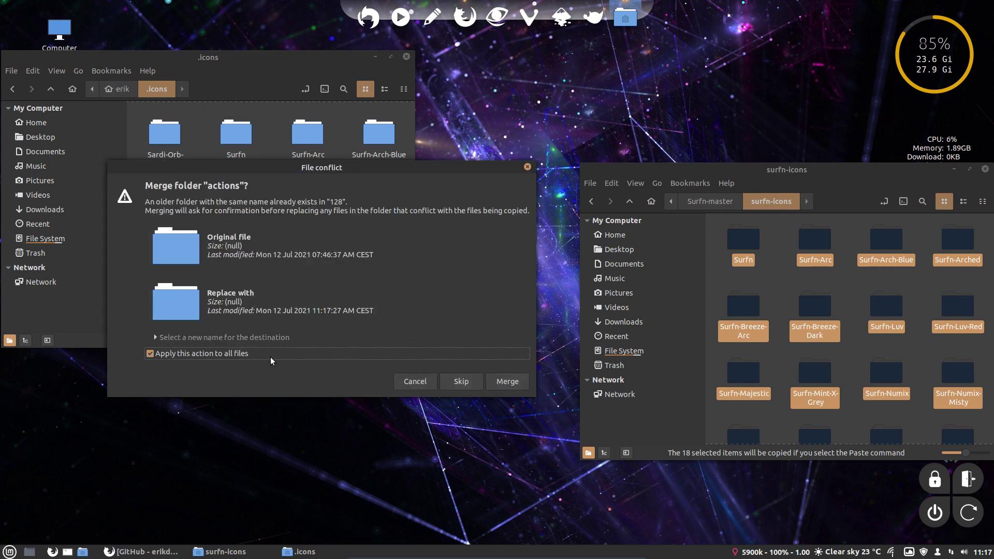
left_click(521, 384)
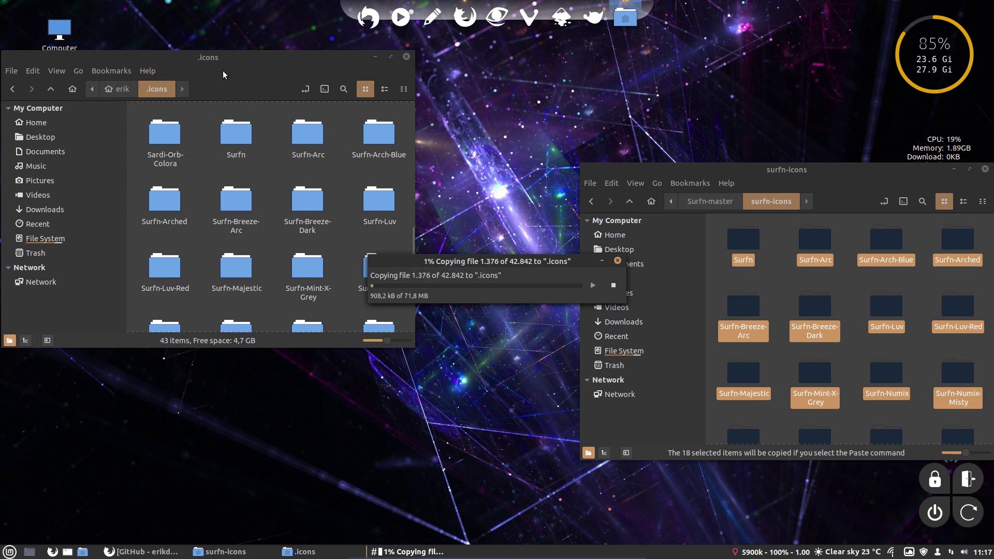
left_click_drag(223, 75, 341, 124)
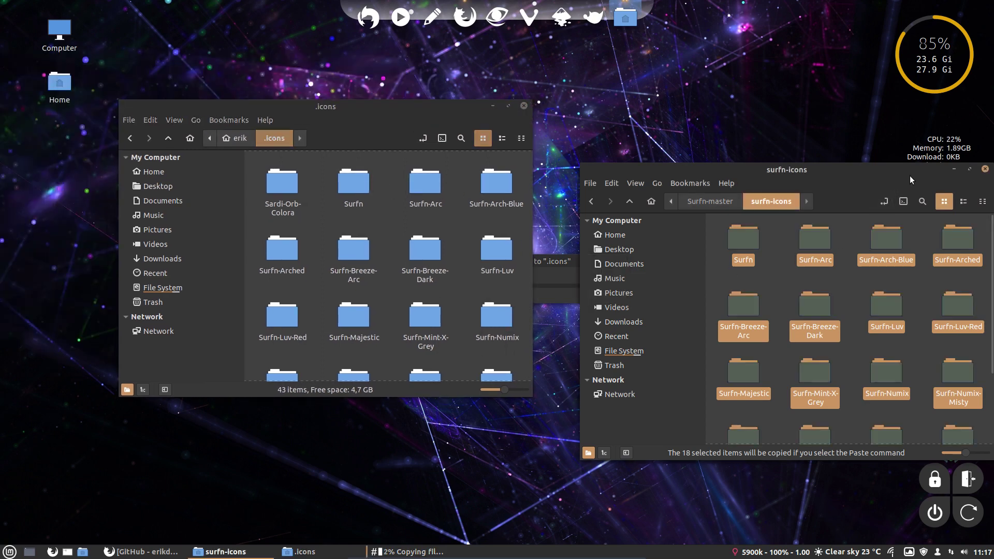
Step: Close the surfn-icons window and open the Themes page of System Settings
left_click(985, 169)
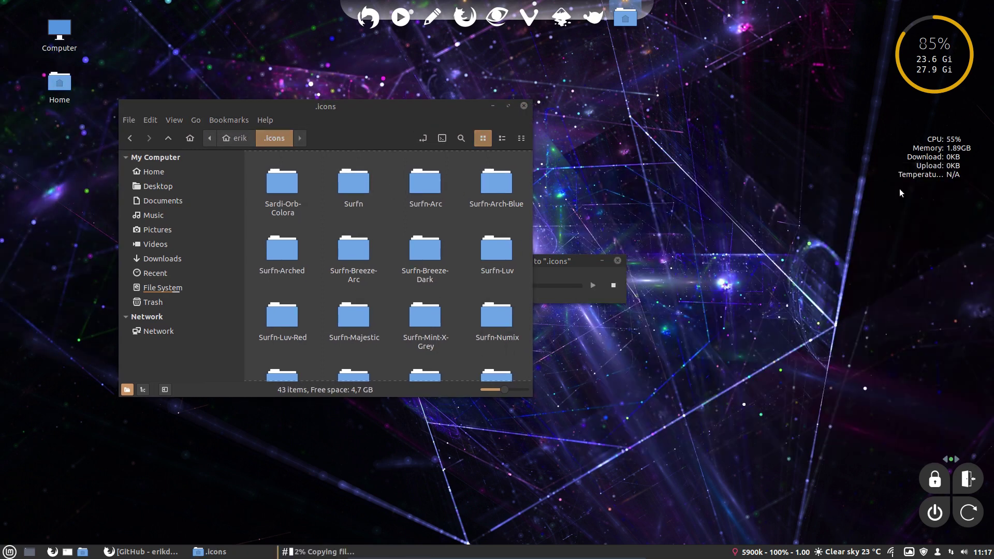
left_click(11, 551)
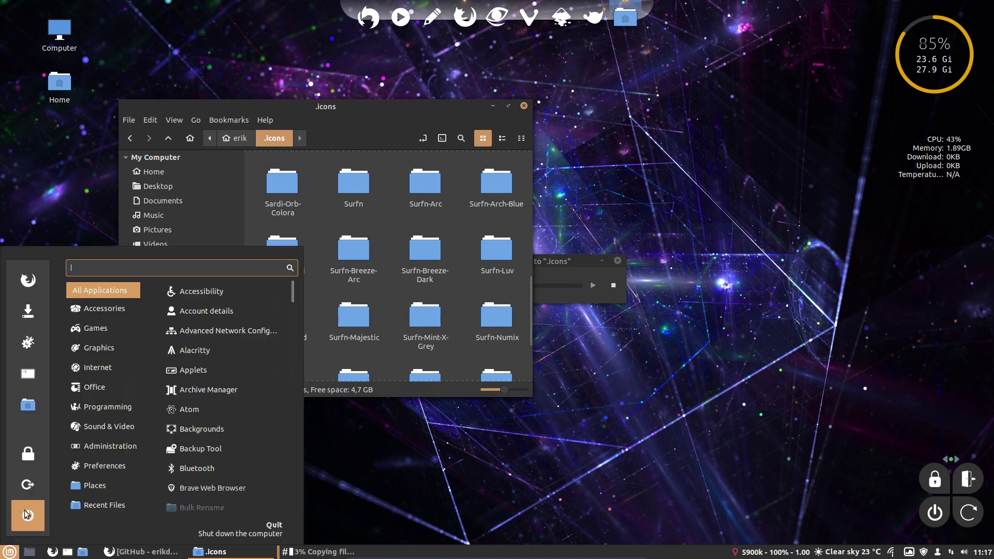
left_click(30, 348)
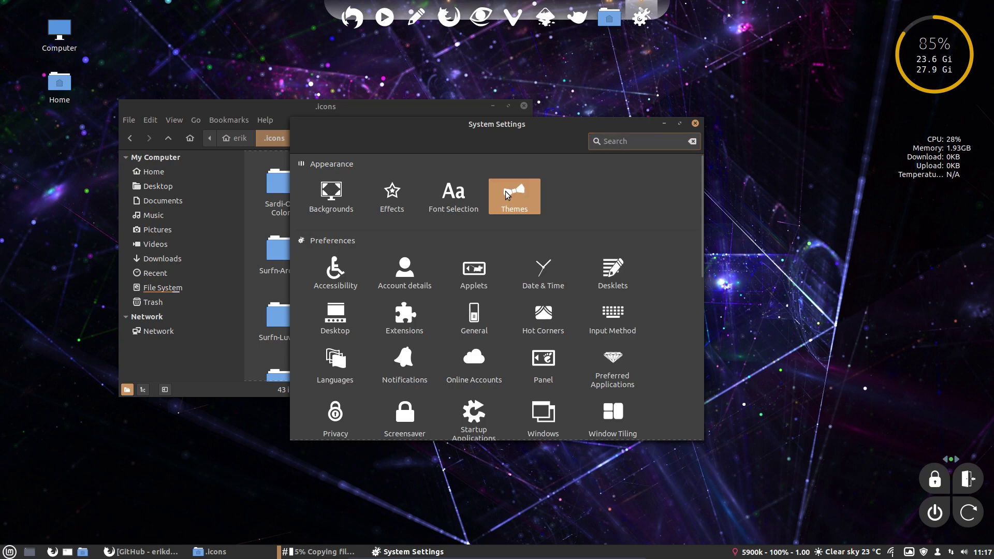
left_click(505, 191)
Step: Move the copy progress dialog to the screen bottom, close the .icons window, and reposition Settings
left_click_drag(595, 320, 846, 328)
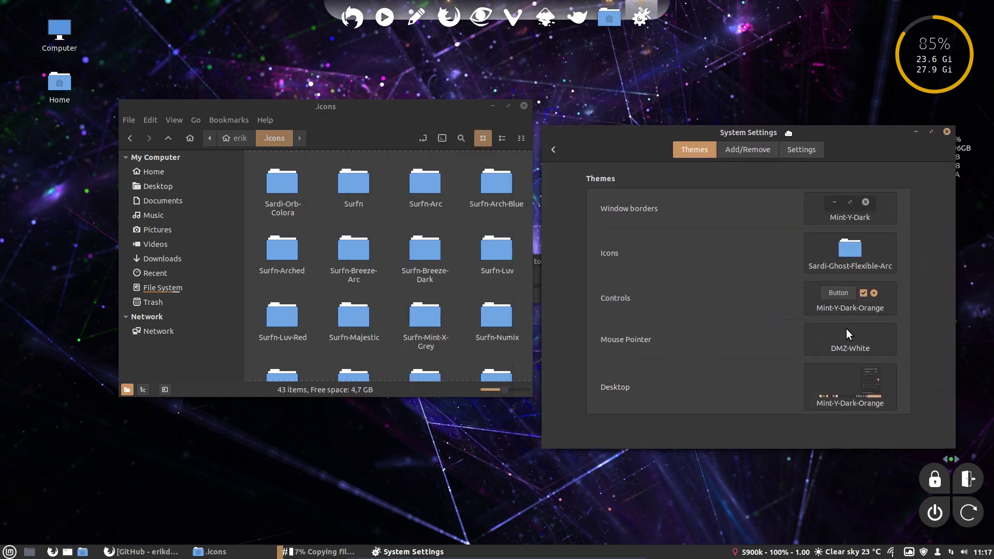
left_click_drag(788, 133, 792, 134)
left_click_drag(404, 108, 328, 125)
left_click_drag(503, 260, 460, 496)
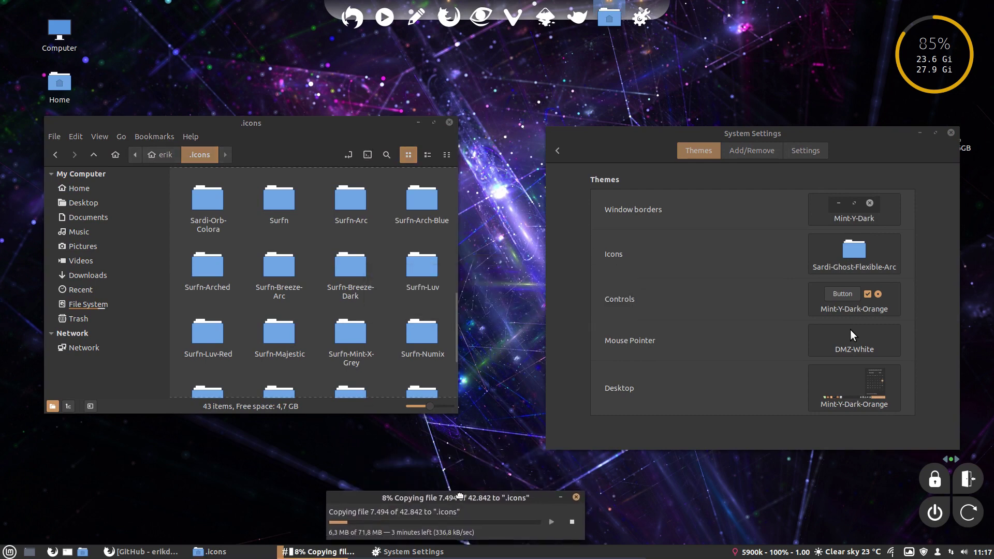
left_click(450, 122)
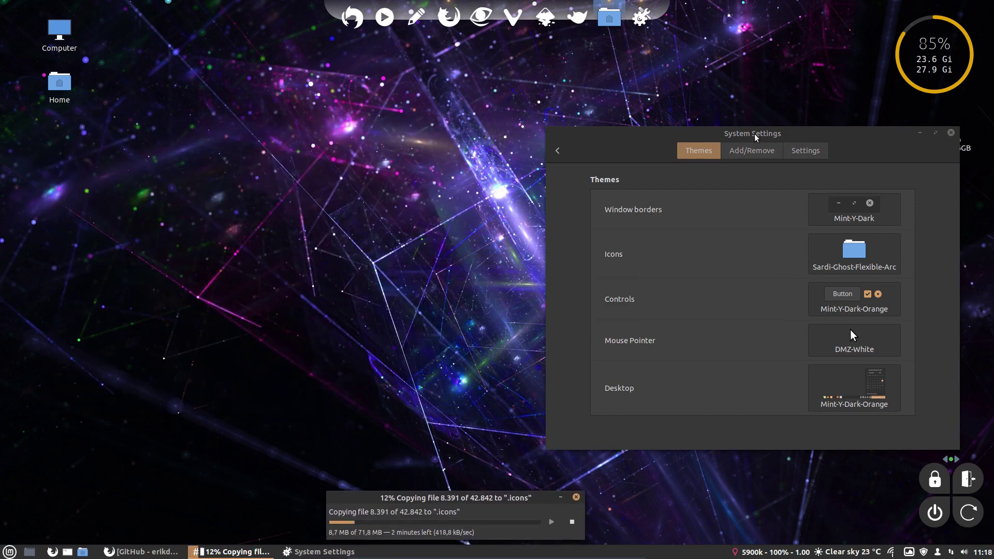
left_click_drag(754, 137, 540, 86)
Step: Try the Mint-Y-Dark-Red, Mint-Y-Grey and Mint-Y-Dark-Yellow icon themes in turn
left_click(648, 196)
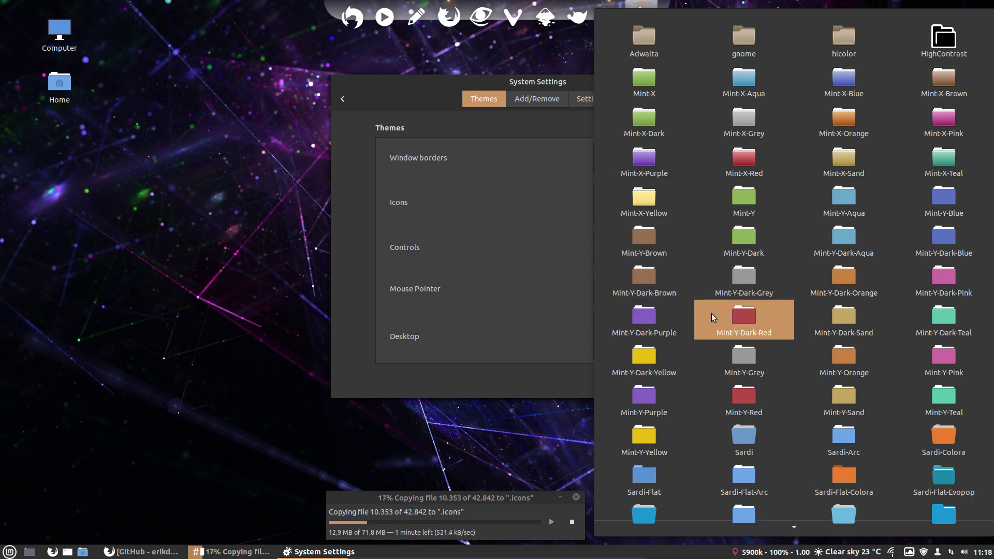
left_click(734, 317)
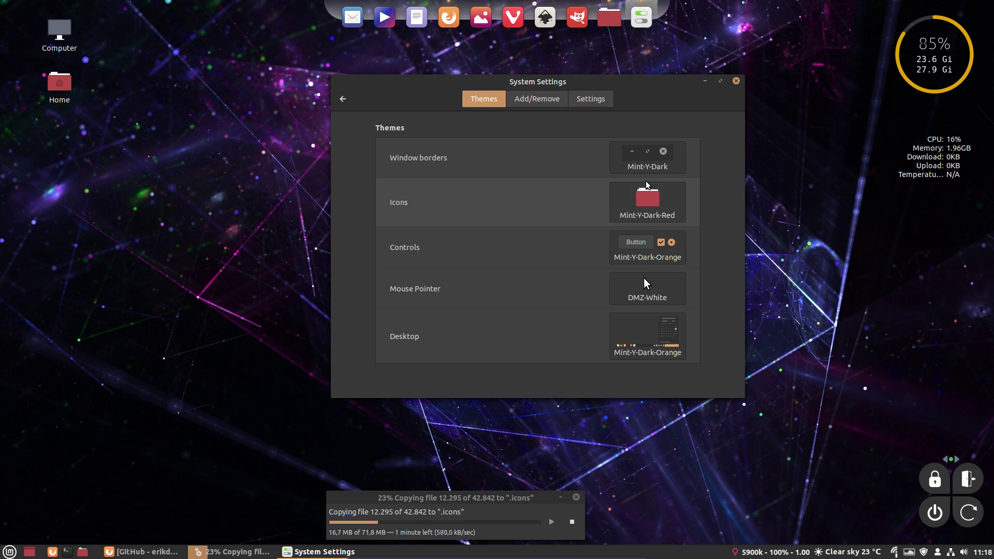
left_click(656, 206)
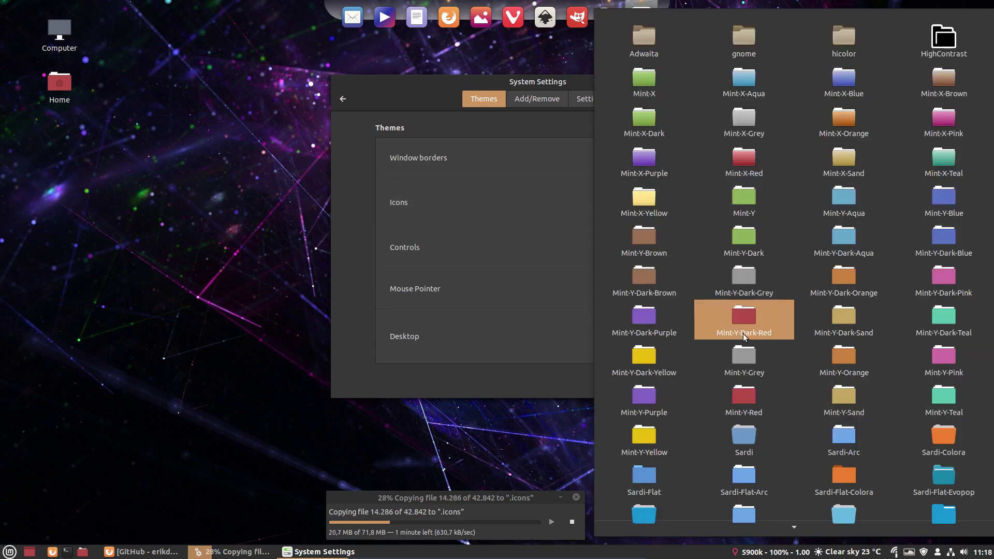
left_click(753, 357)
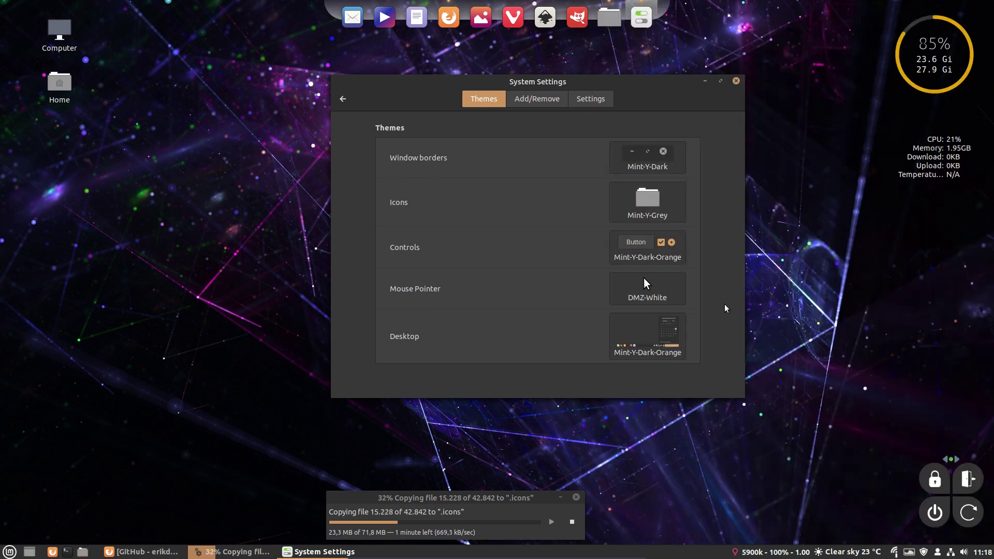
left_click(657, 206)
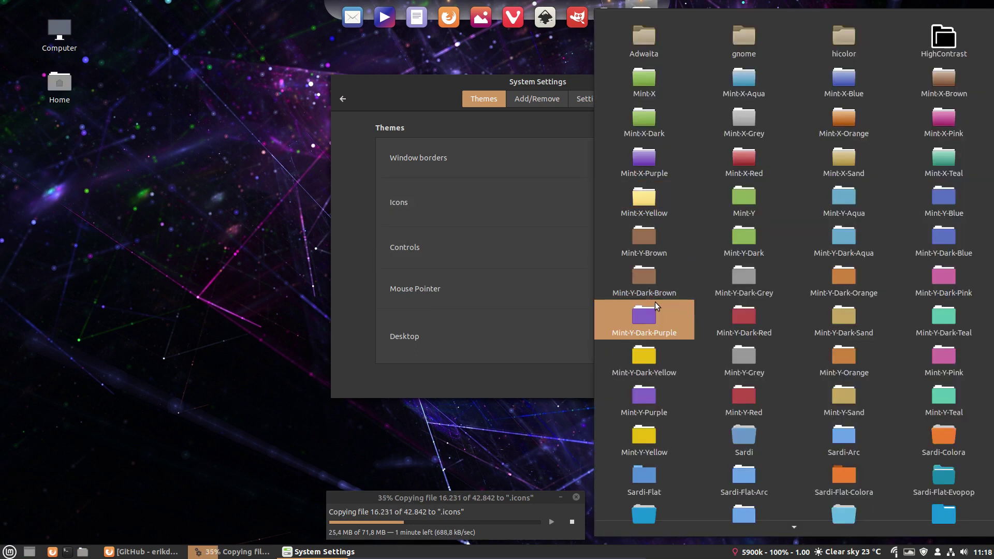
left_click(652, 355)
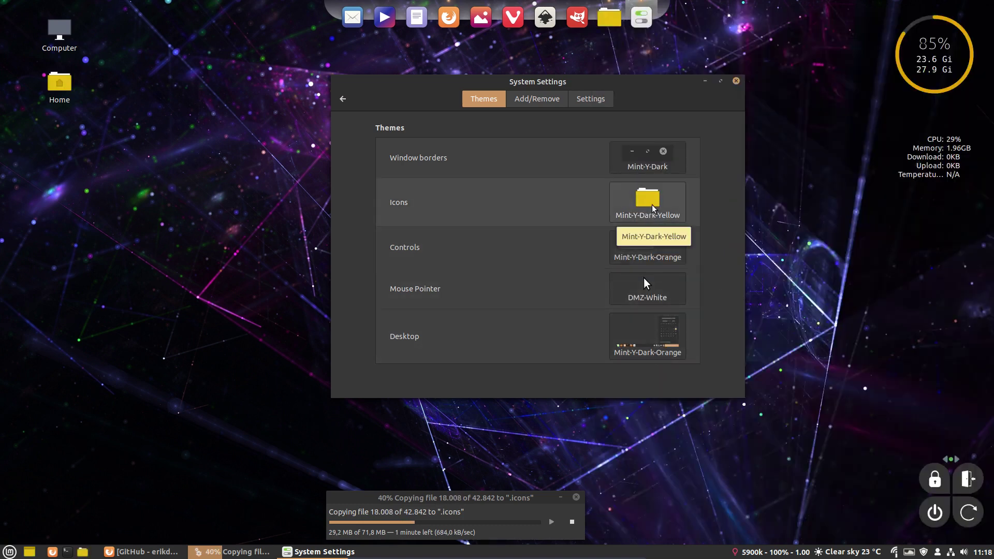
Step: Apply the Sardi icon theme, then Sardi-Arc, and reopen the icon theme chooser
left_click(652, 207)
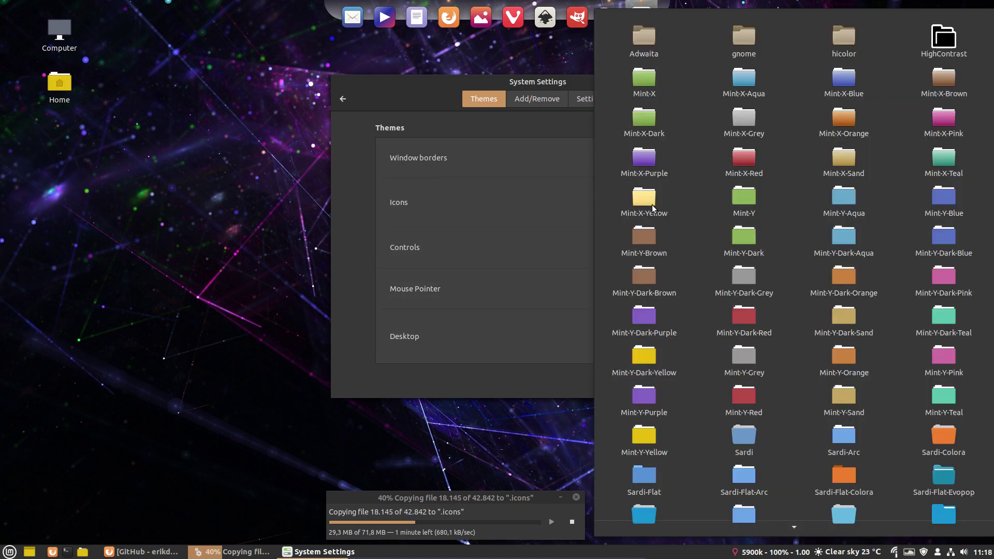
left_click(748, 427)
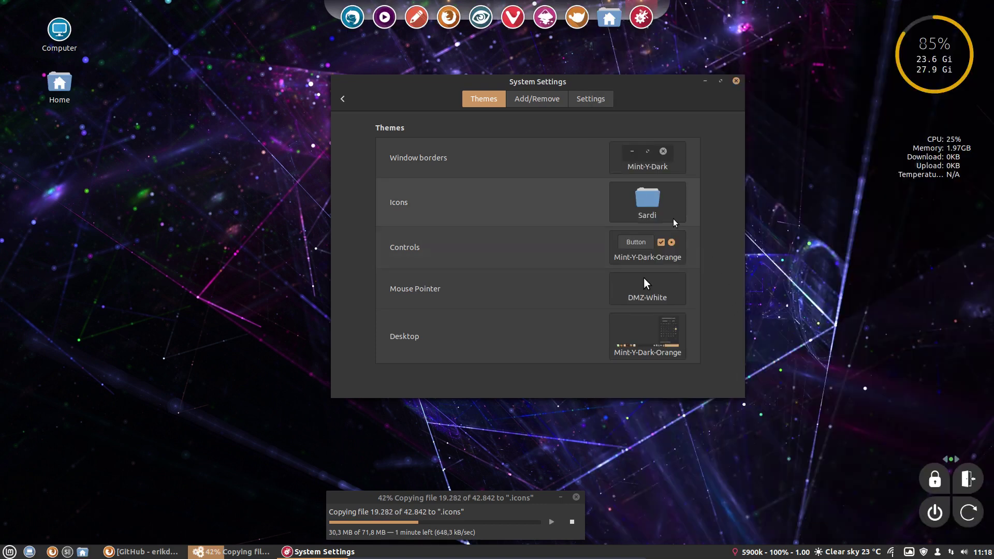
left_click(661, 208)
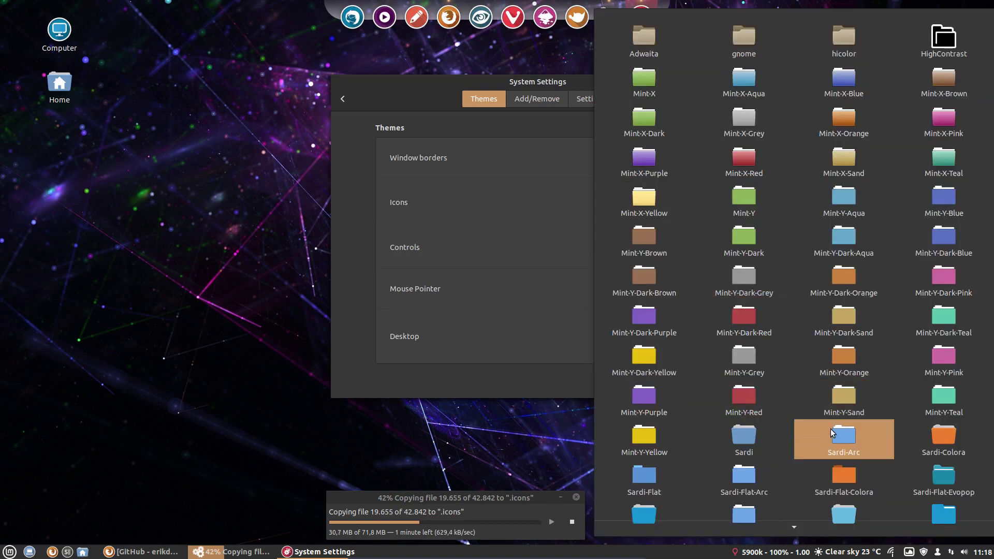
left_click(836, 435)
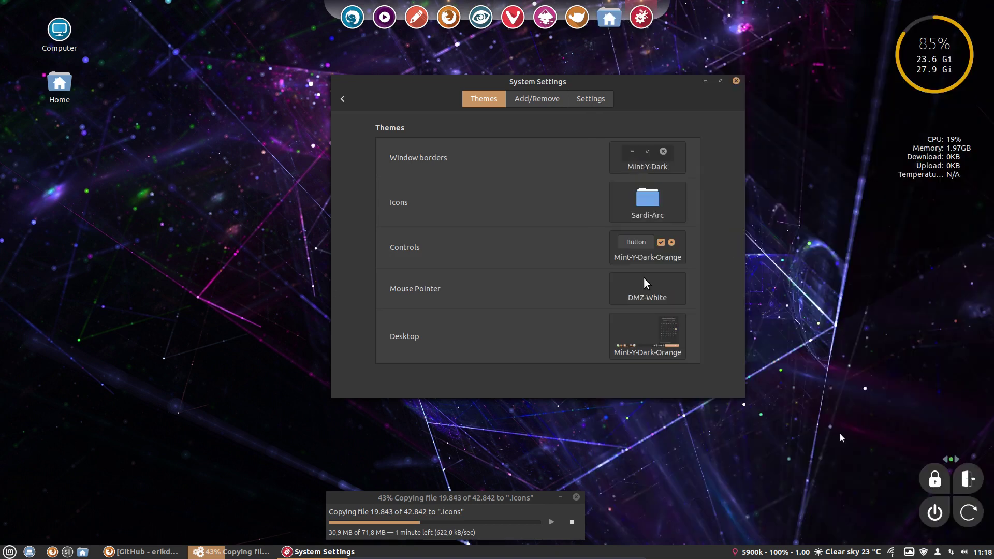
left_click(654, 204)
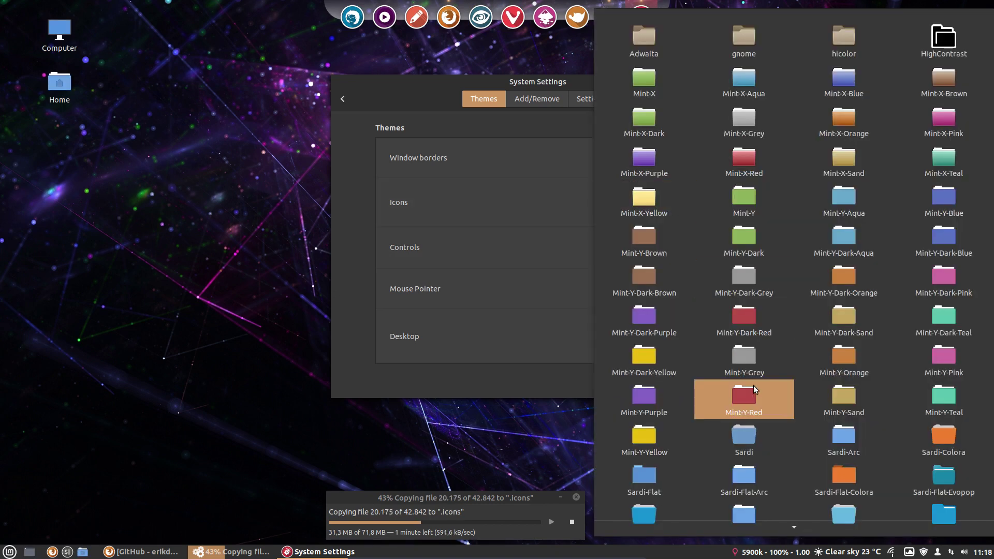
Step: Scroll the icon theme grid and apply Sardi-Flat
scroll(754, 386, "down", 3)
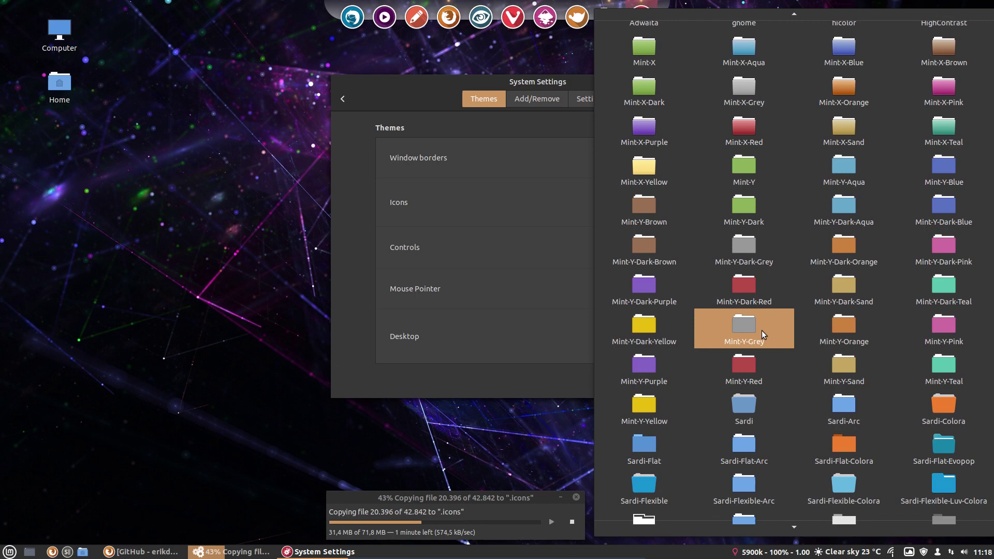
scroll(762, 339, "down", 1)
left_click(666, 360)
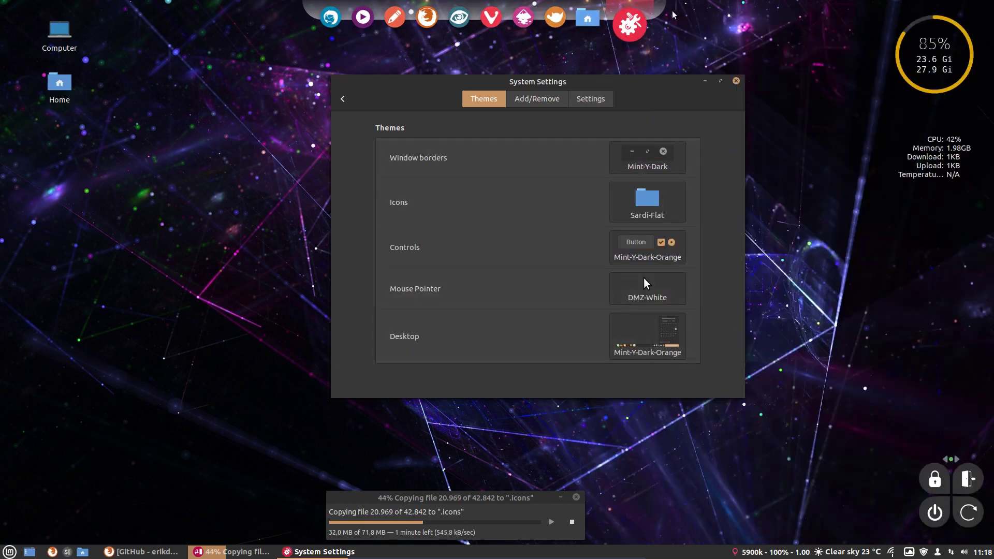
Step: Dismiss the applications list and switch the icon theme to Sardi-Flexible-Arc
key("super")
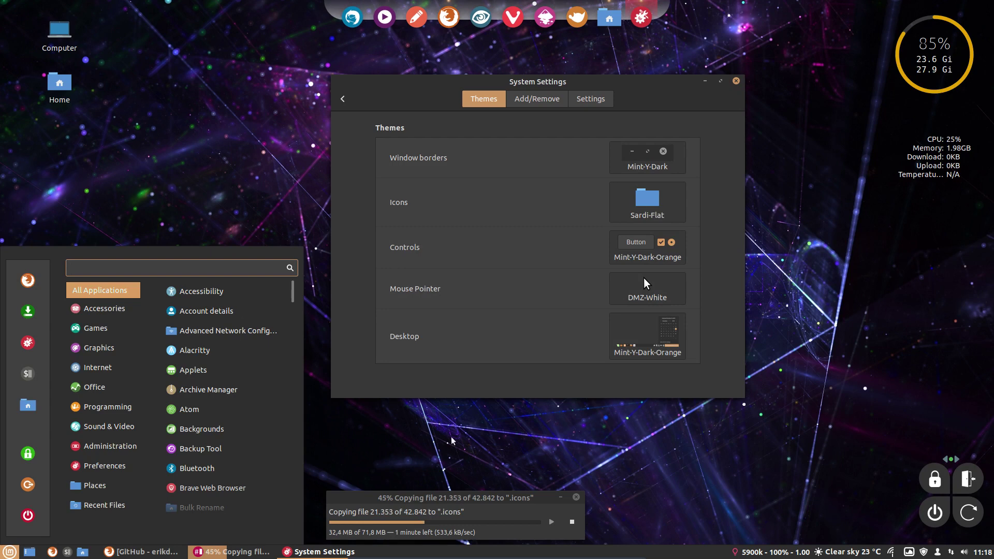
left_click(617, 386)
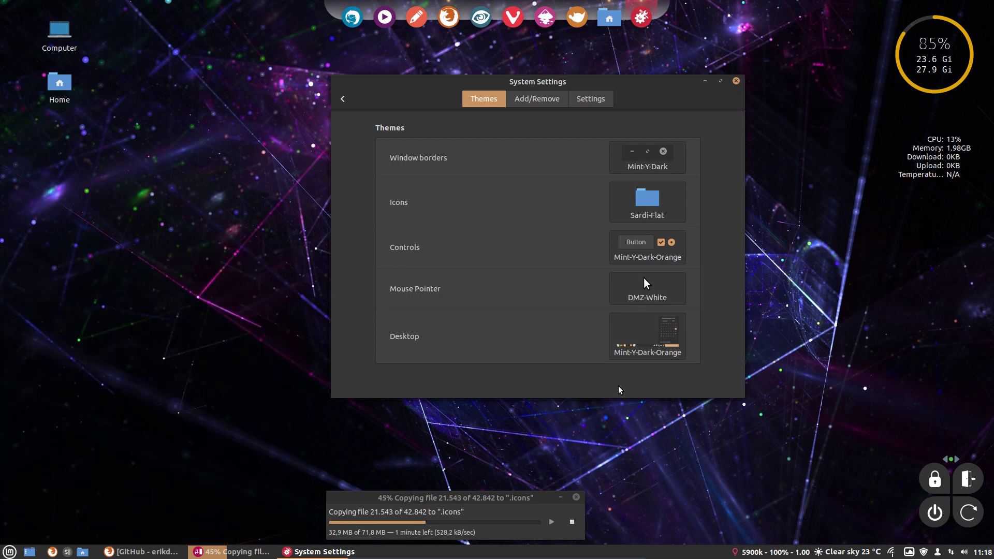
left_click(664, 212)
scroll(734, 417, "down", 1)
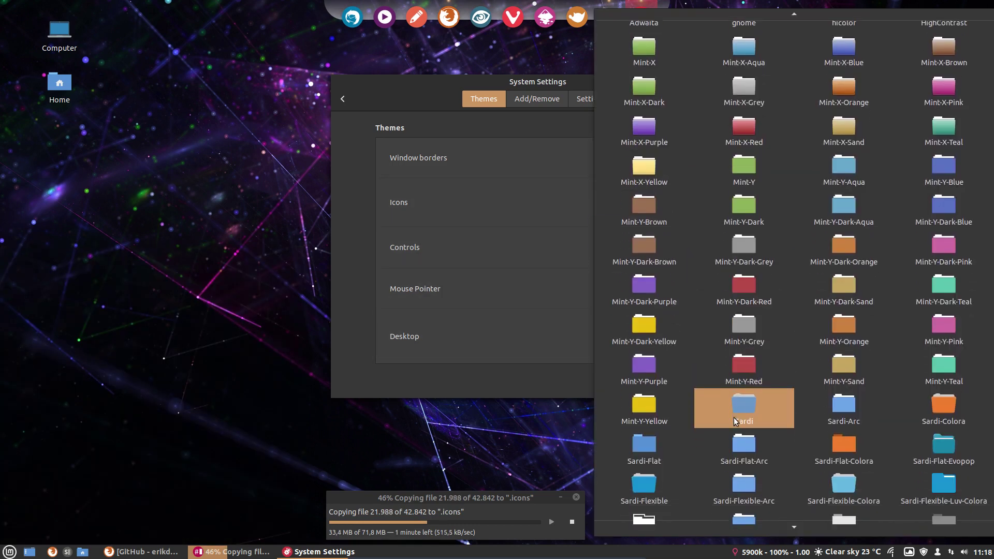
scroll(755, 458, "down", 1)
left_click(757, 461)
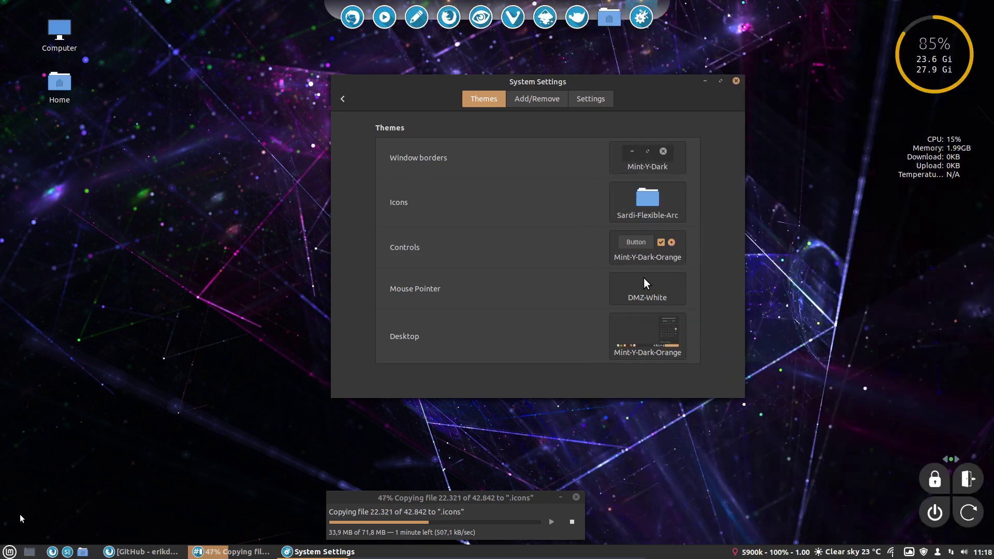
Step: Switch the icon theme to Sardi-Ghost-Flexible-Arc
left_click(11, 552)
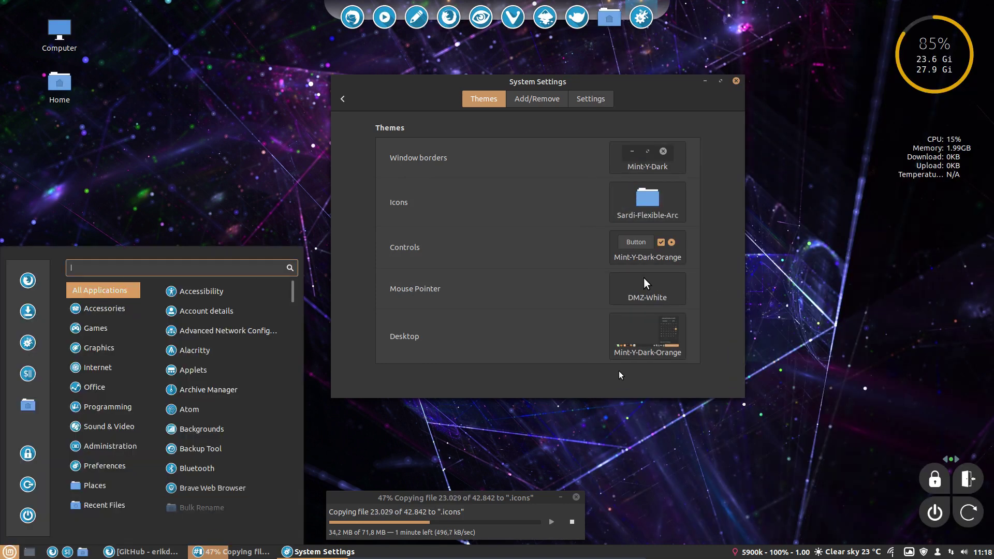
left_click(661, 205)
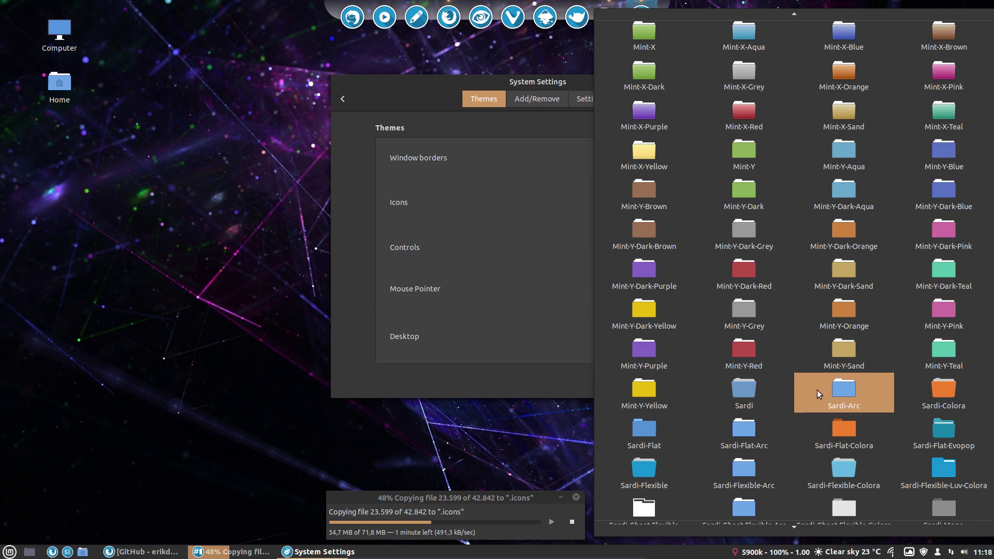
scroll(816, 389, "down", 3)
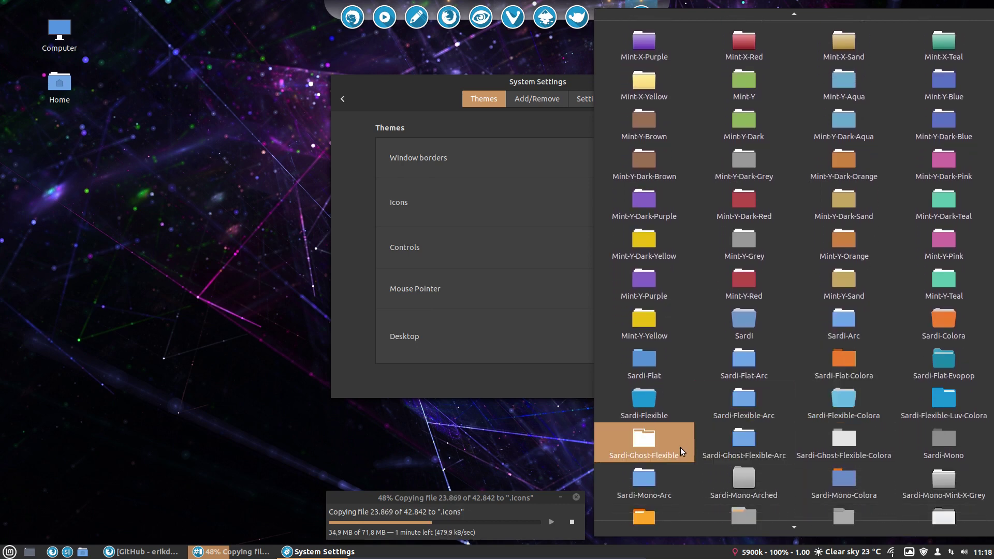
left_click(743, 448)
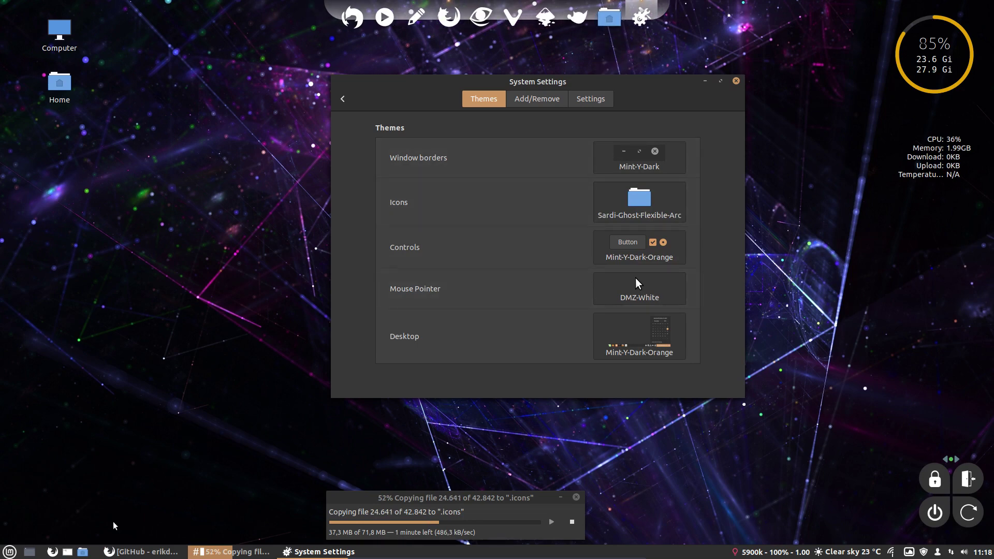
Step: Dismiss the applications list and pick Sardi-Mono-Numix from the icon theme grid
left_click(9, 551)
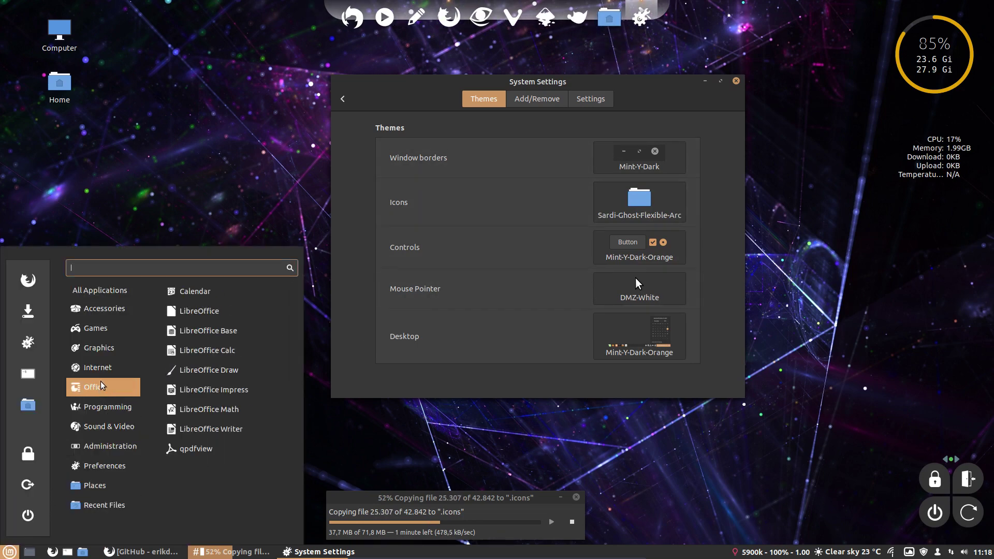
mouse_move(98, 290)
scroll(228, 389, "down", 8)
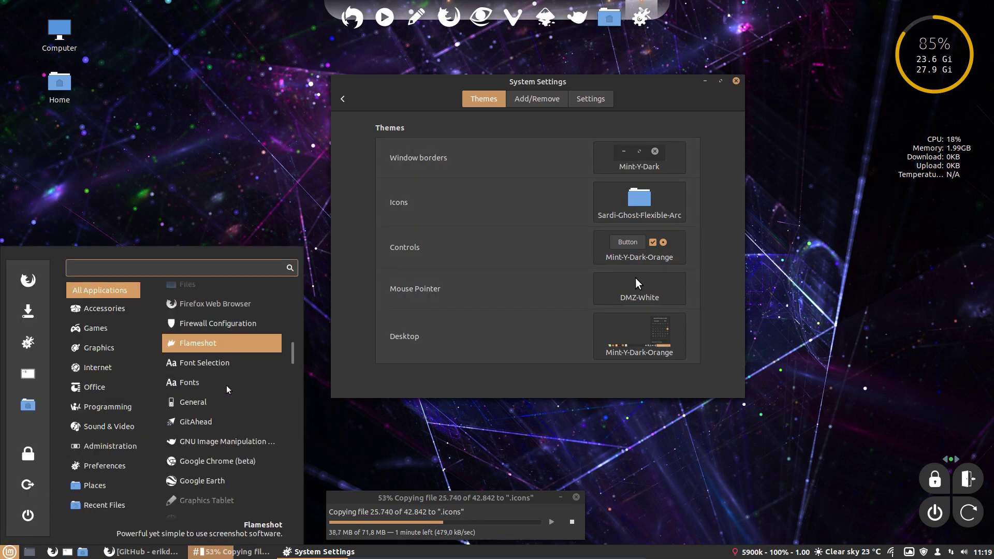
left_click(550, 259)
left_click(611, 217)
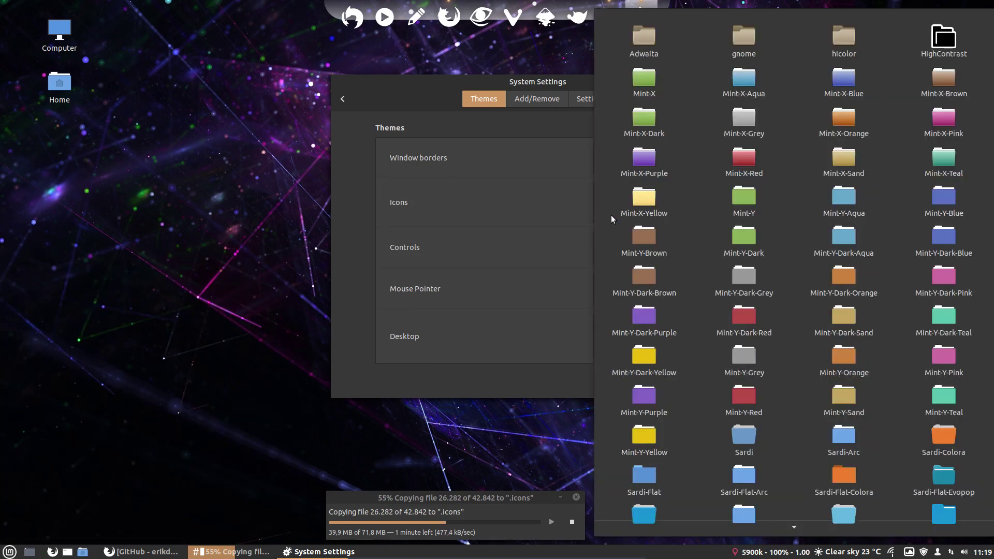
scroll(695, 363, "down", 5)
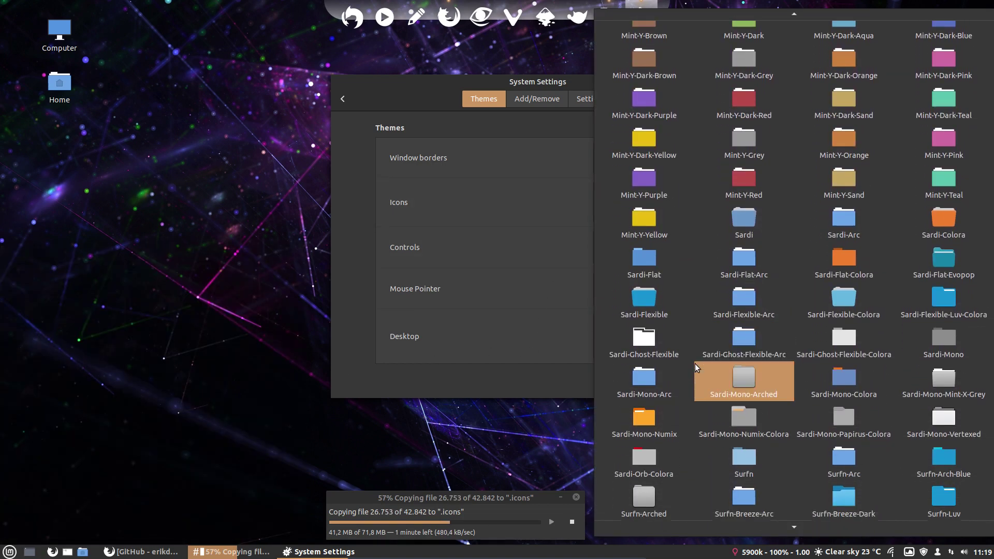
left_click(651, 386)
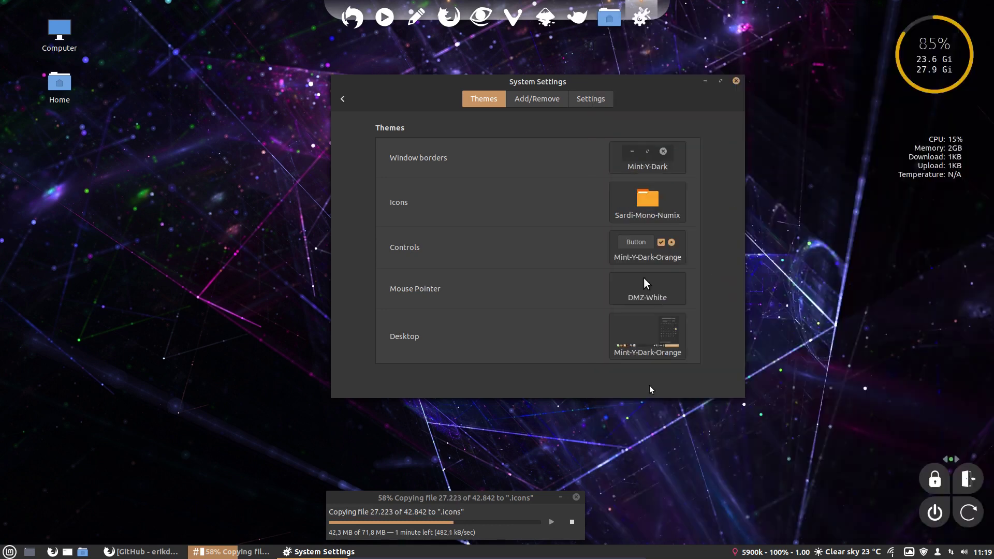
left_click(10, 551)
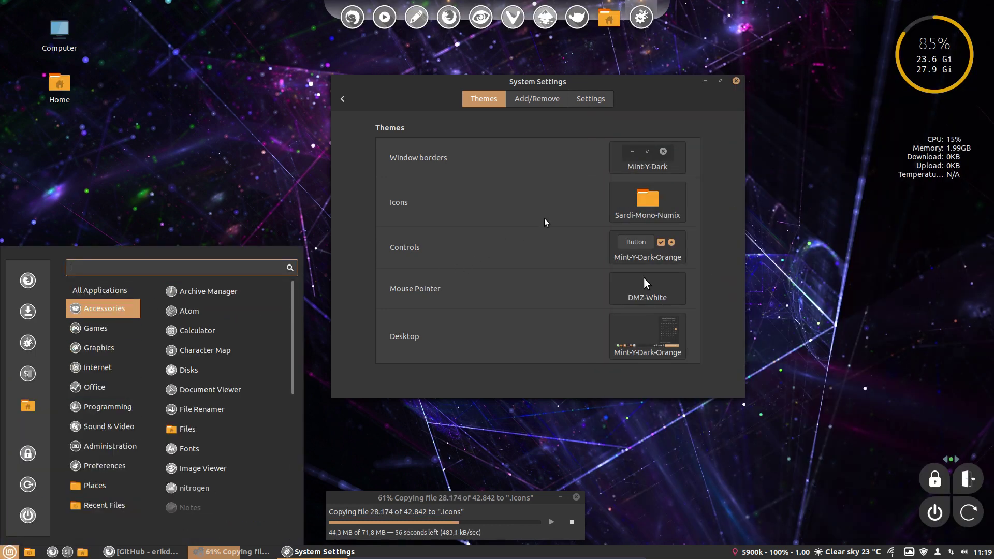
Step: Scroll far down the icon theme grid and apply Sardi-Mono-Vertexed
left_click(648, 208)
scroll(710, 420, "down", 1)
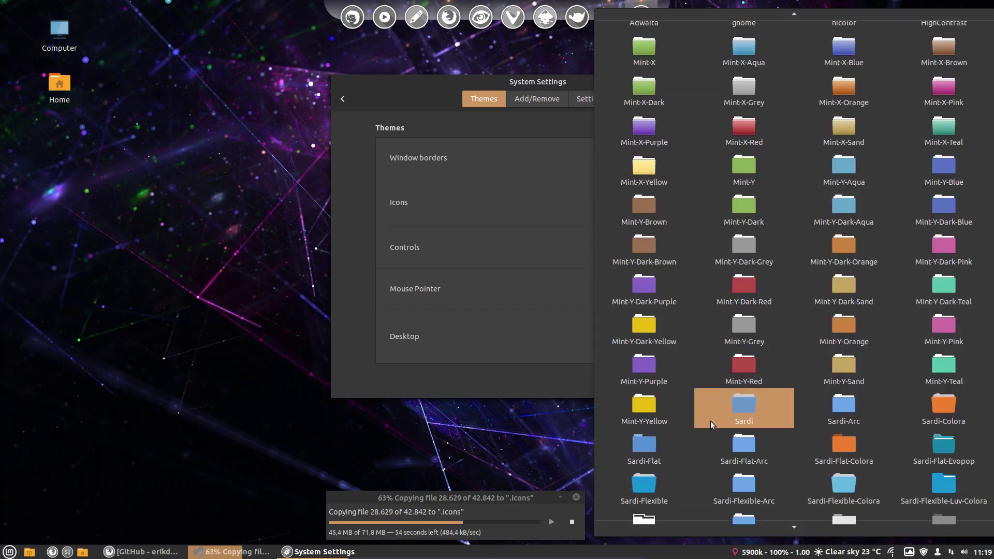
scroll(710, 420, "down", 3)
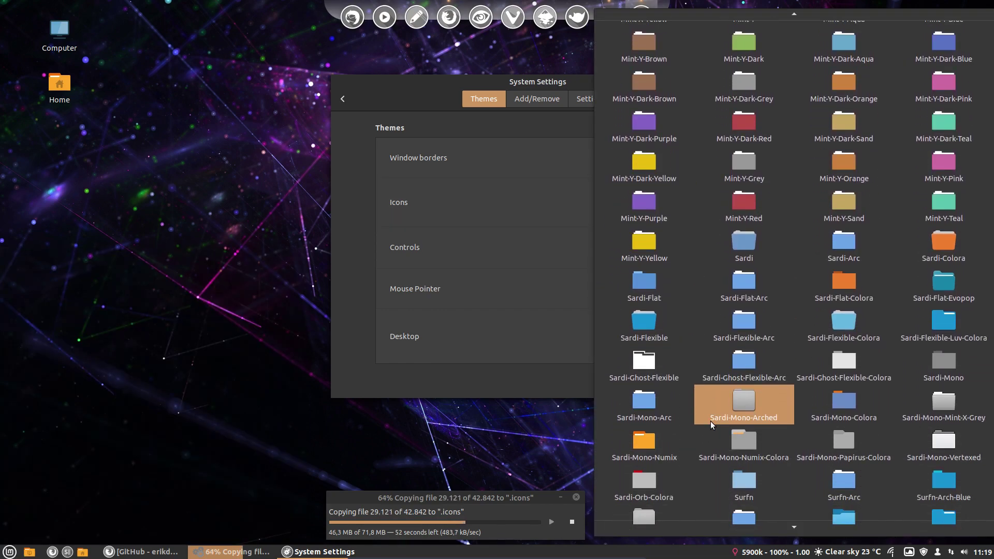
scroll(660, 399, "down", 1)
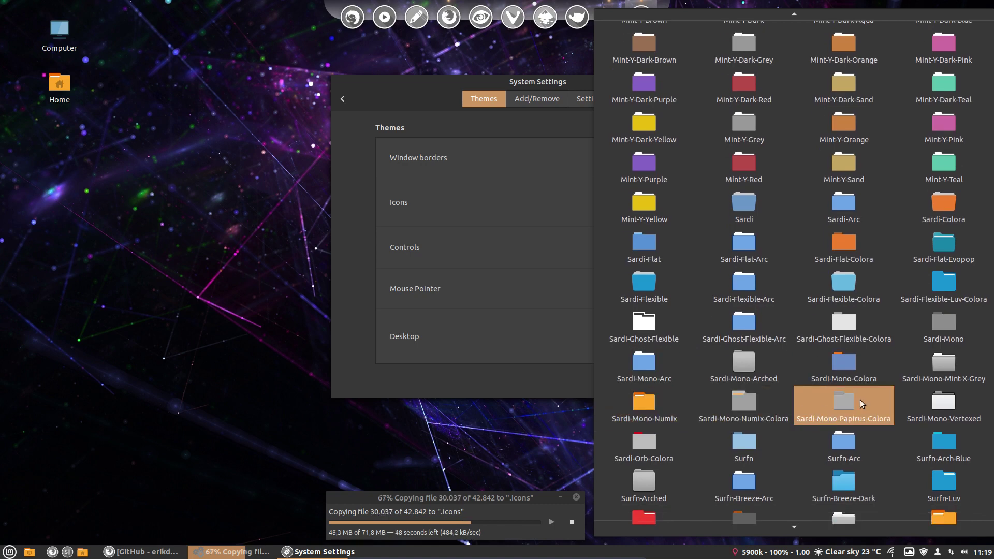
left_click(942, 404)
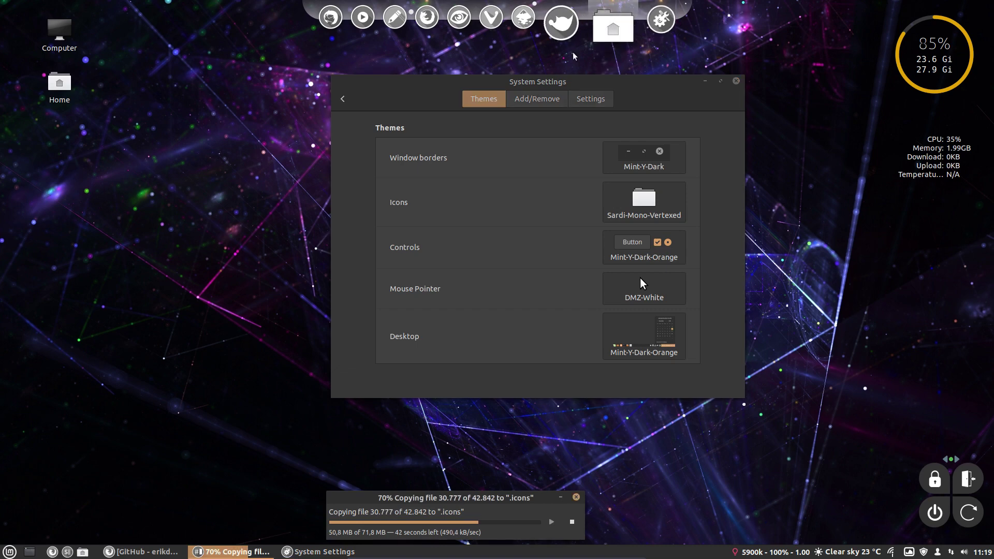
Step: Open the desktop Home folder and move its window to the left
left_click(61, 96)
double_click(61, 96)
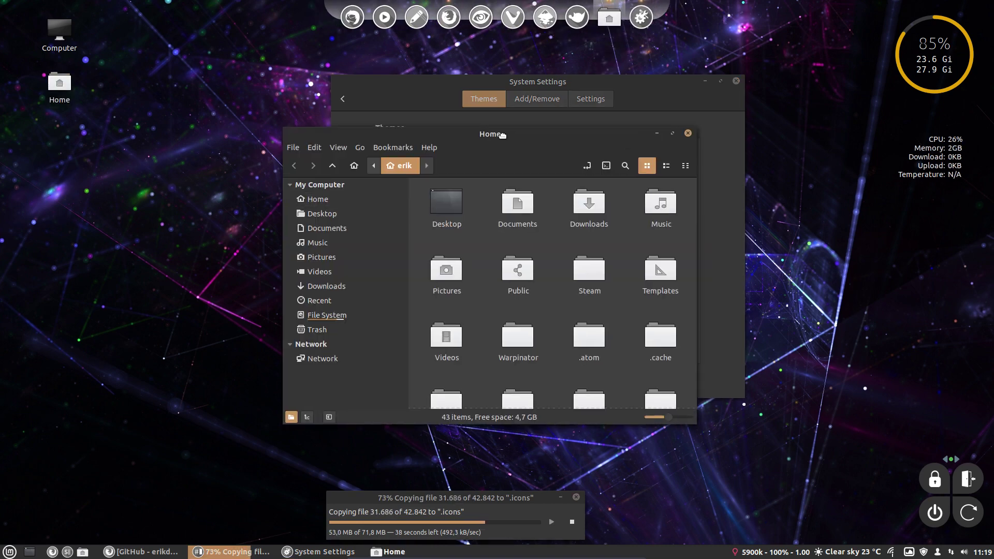
left_click_drag(518, 132, 277, 150)
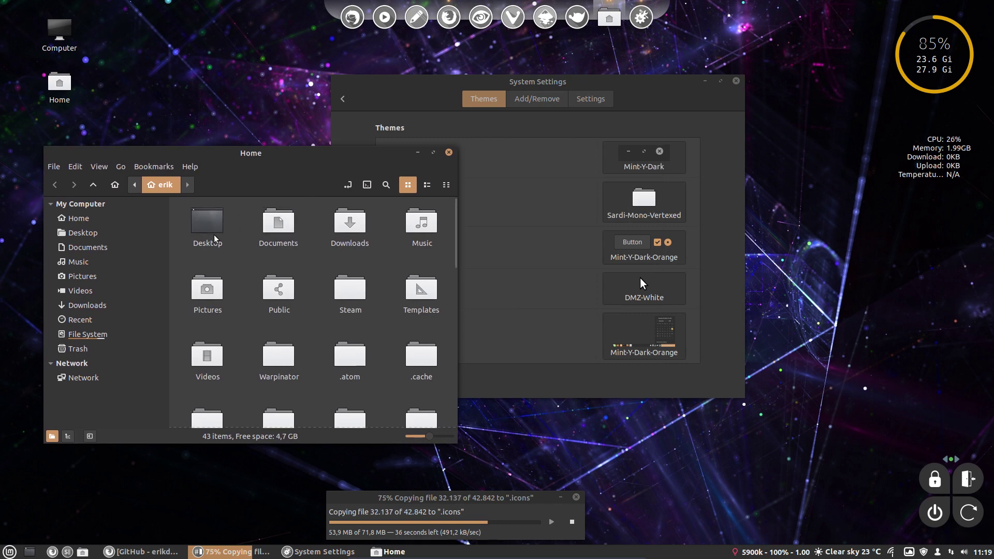
Step: Bring the theme settings forward, drag it aside and close it
left_click(547, 388)
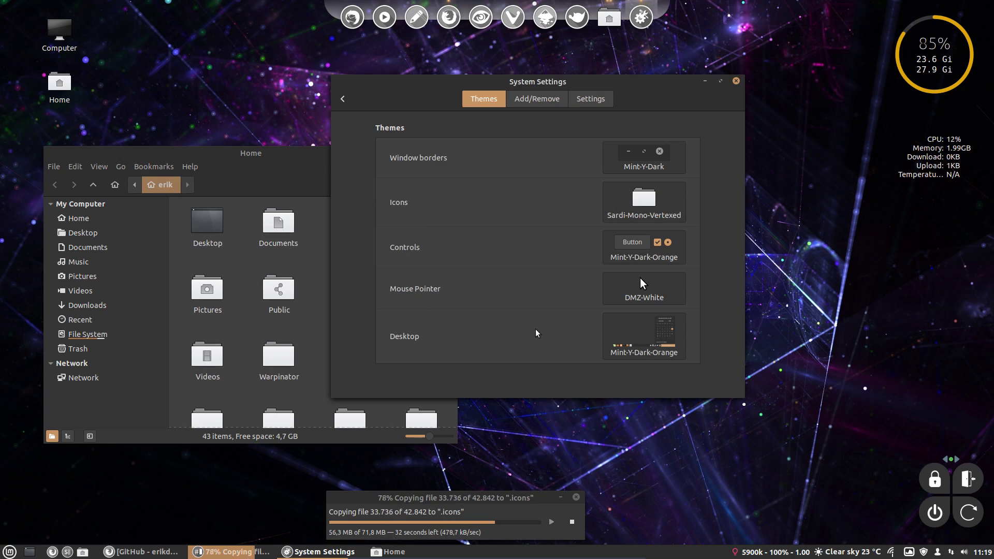
left_click_drag(672, 83, 894, 69)
left_click(957, 67)
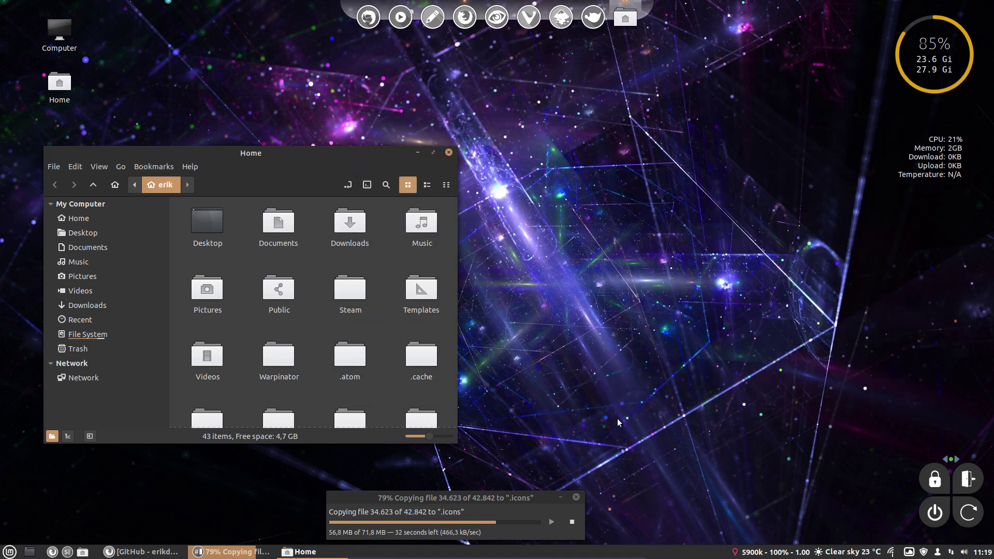
Step: In Downloads > Surfn-master > surfn-icons, select all 18 icon folders and cut them
double_click(318, 155)
double_click(293, 80)
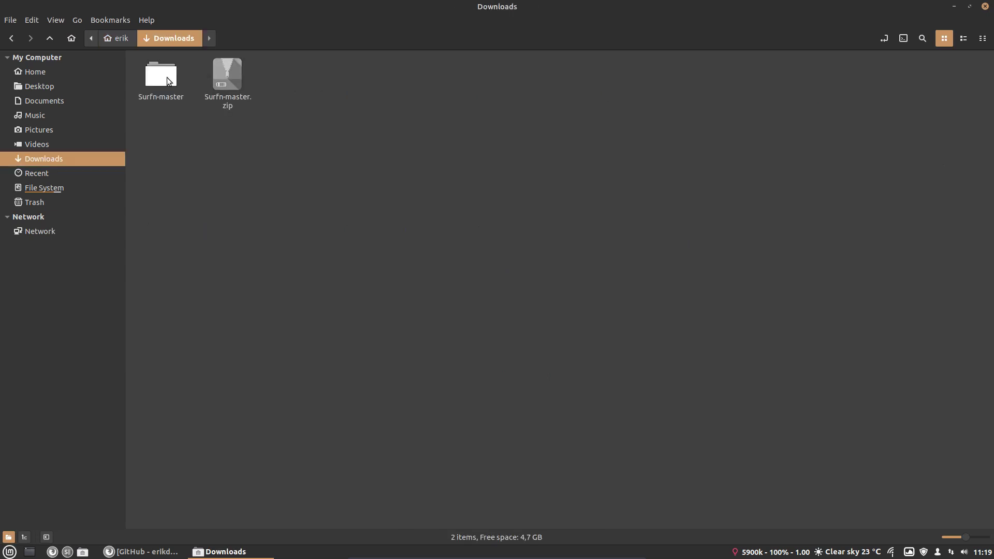
double_click(161, 81)
double_click(161, 83)
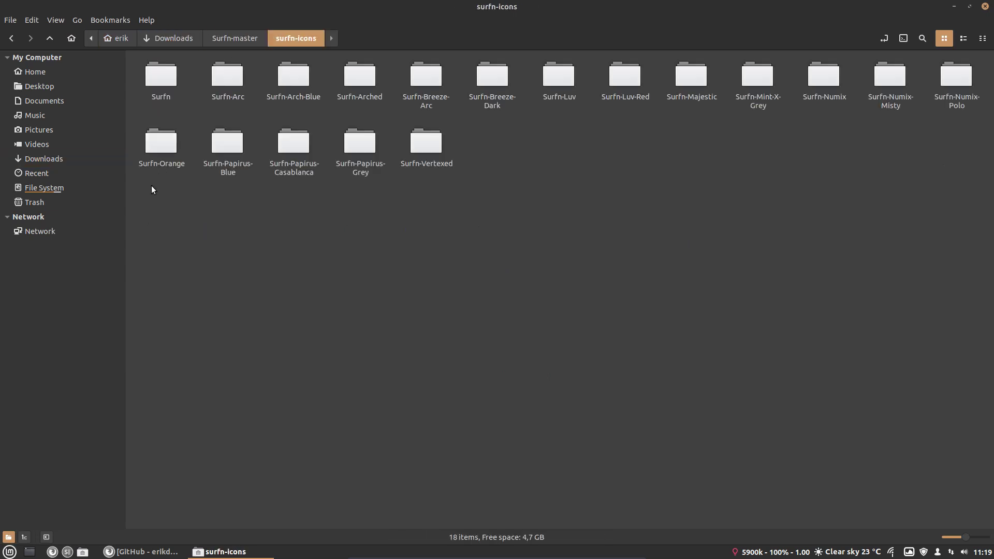
left_click_drag(149, 206, 984, 129)
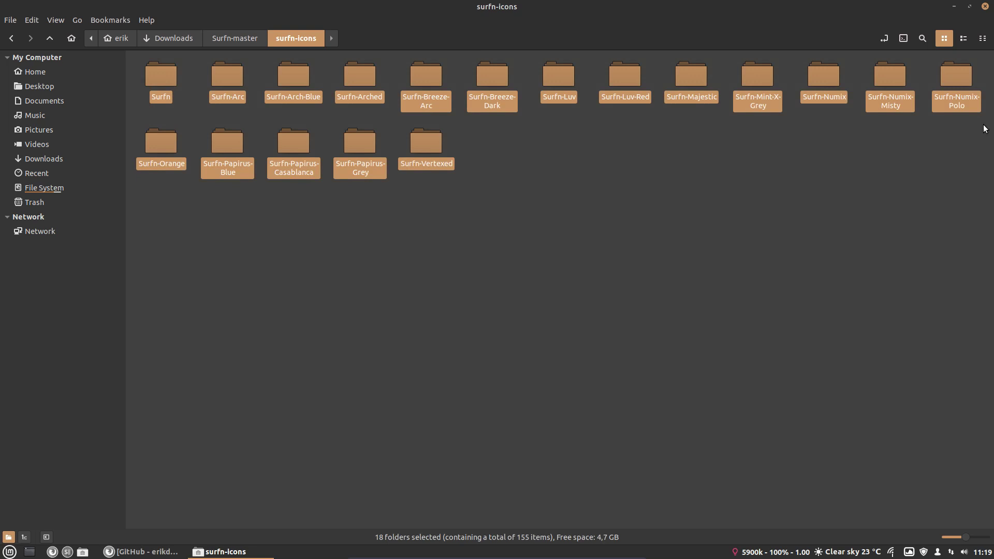
key("ctrl+x")
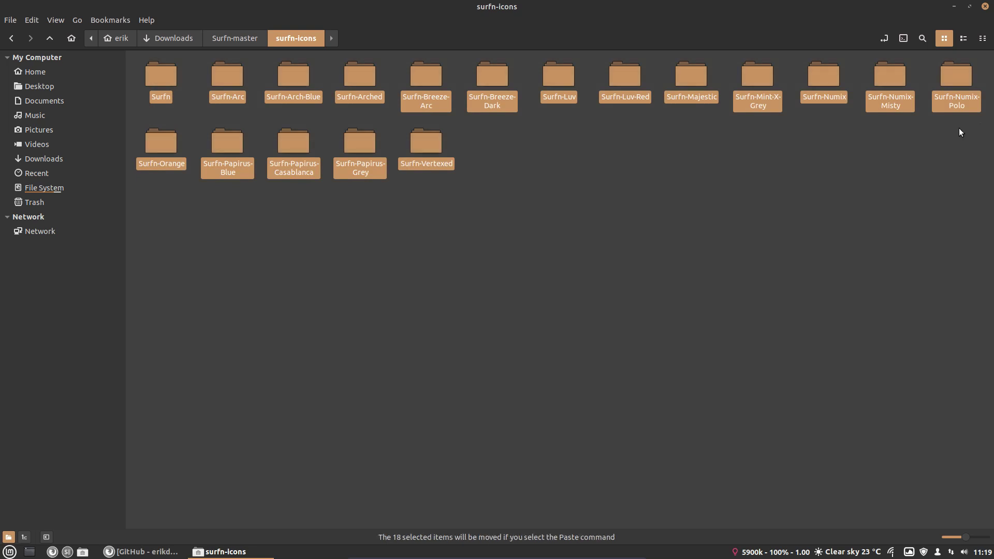
Step: Open the hidden .icons folder in Home, delete the Surfn folders, then undo the deletion
left_click(117, 38)
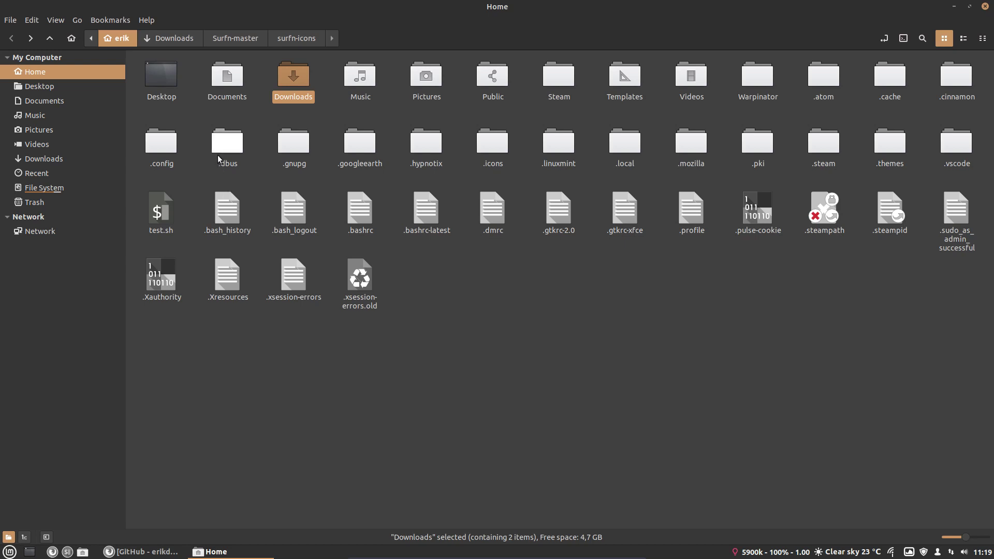
double_click(485, 145)
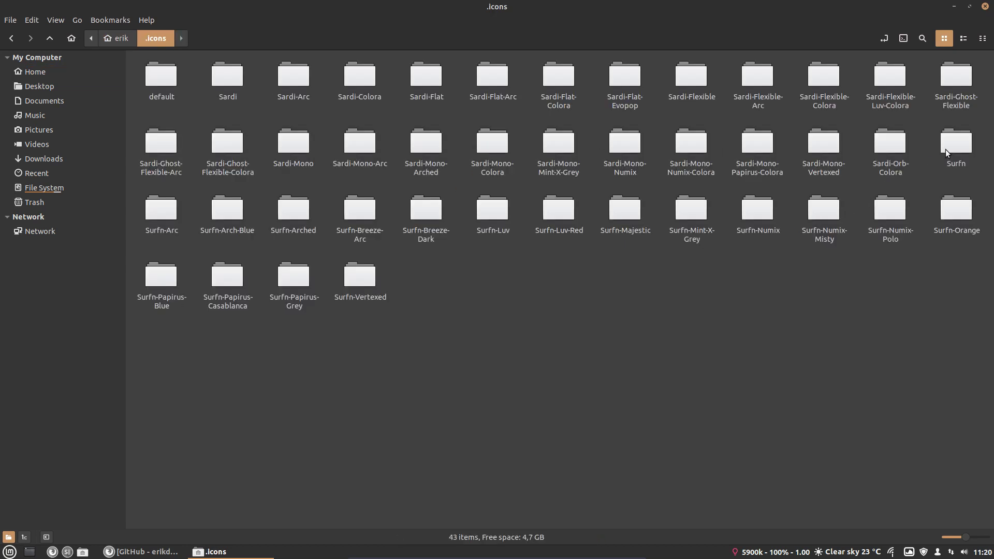
left_click(956, 145)
left_click(363, 273, "shift")
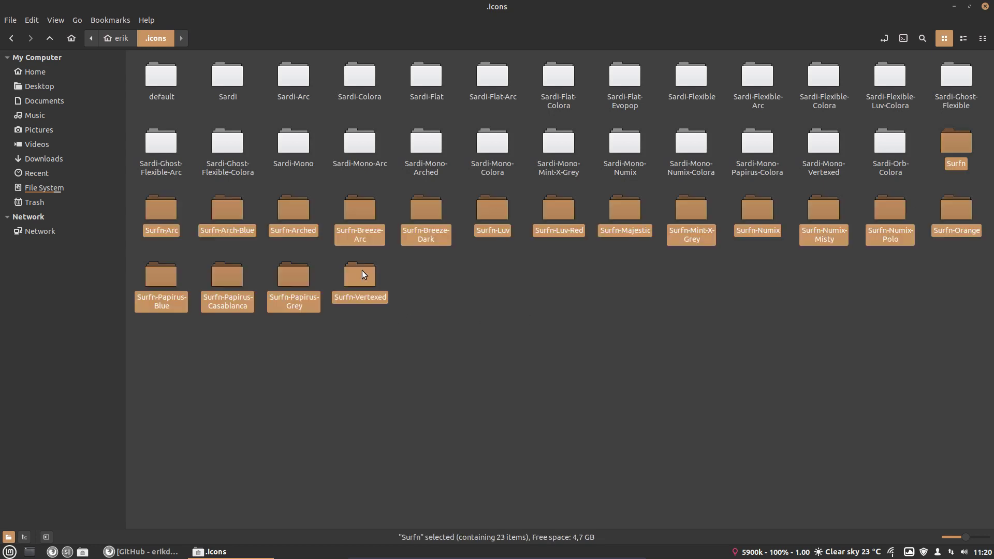
key("Delete")
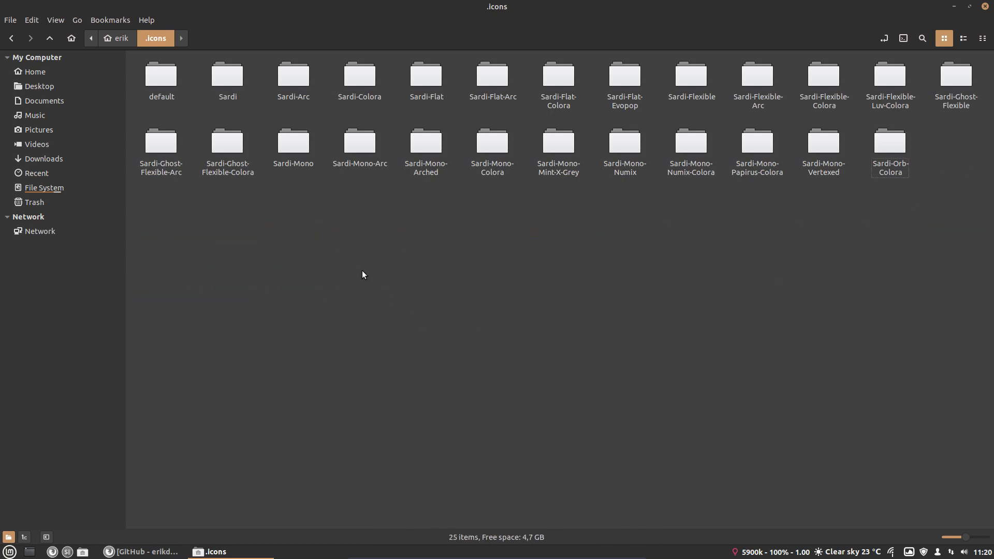
key("ctrl+z")
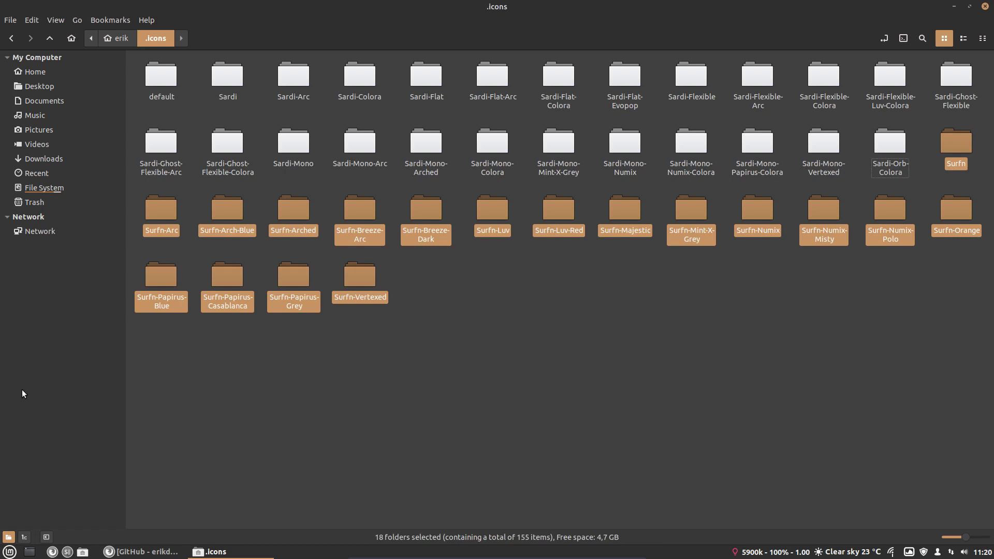
Step: Set Surfn-Papirus-Casablanca as the icon theme in System Settings > Themes, then close settings
left_click(10, 551)
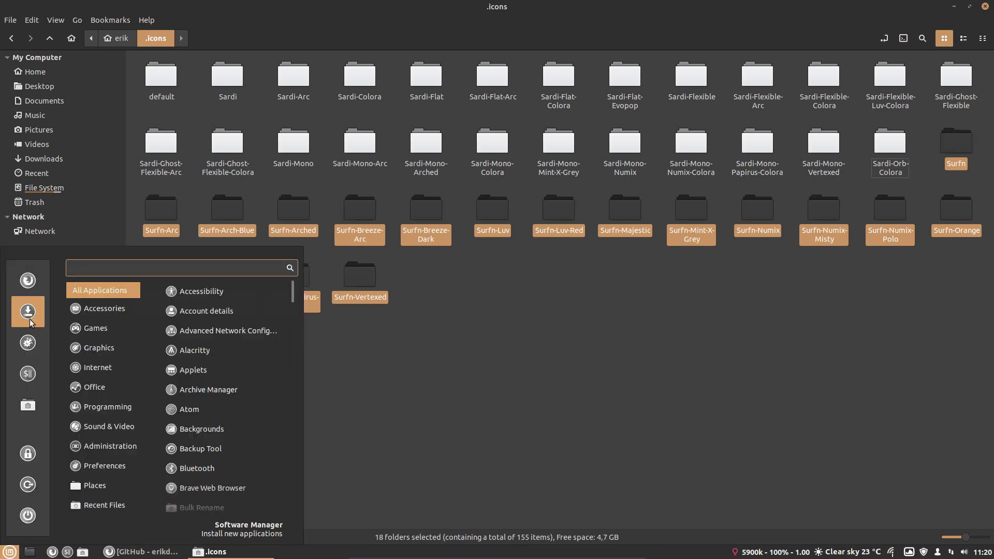
left_click(28, 342)
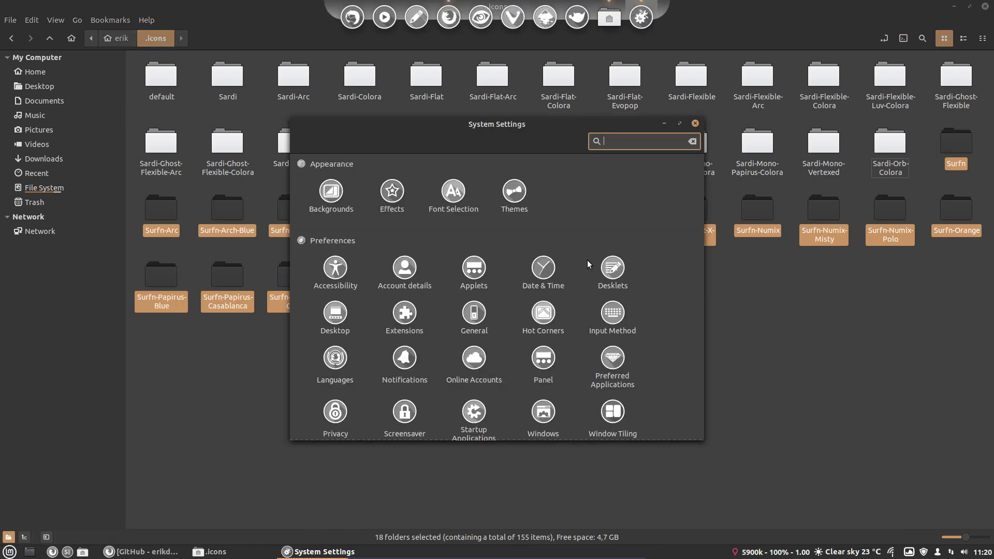
left_click(513, 193)
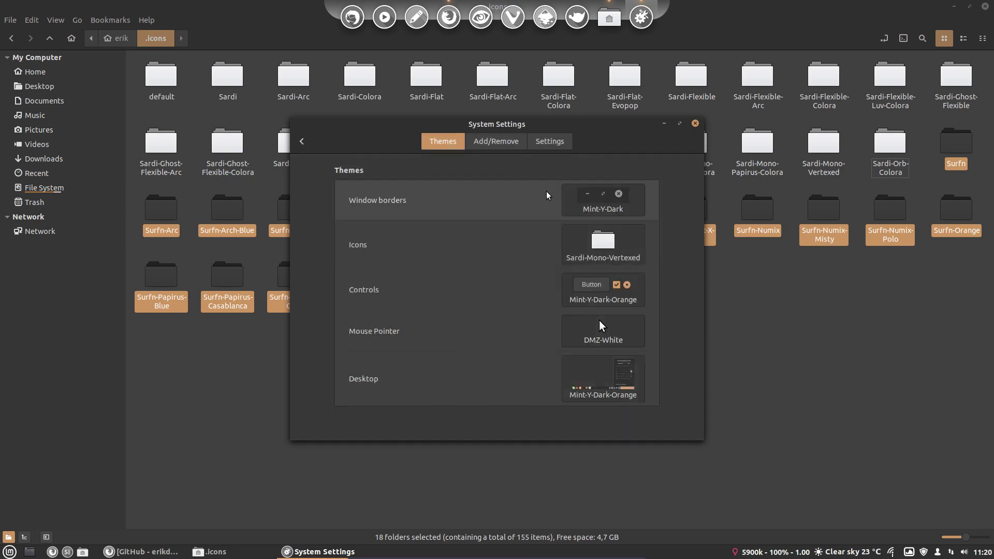
left_click(607, 256)
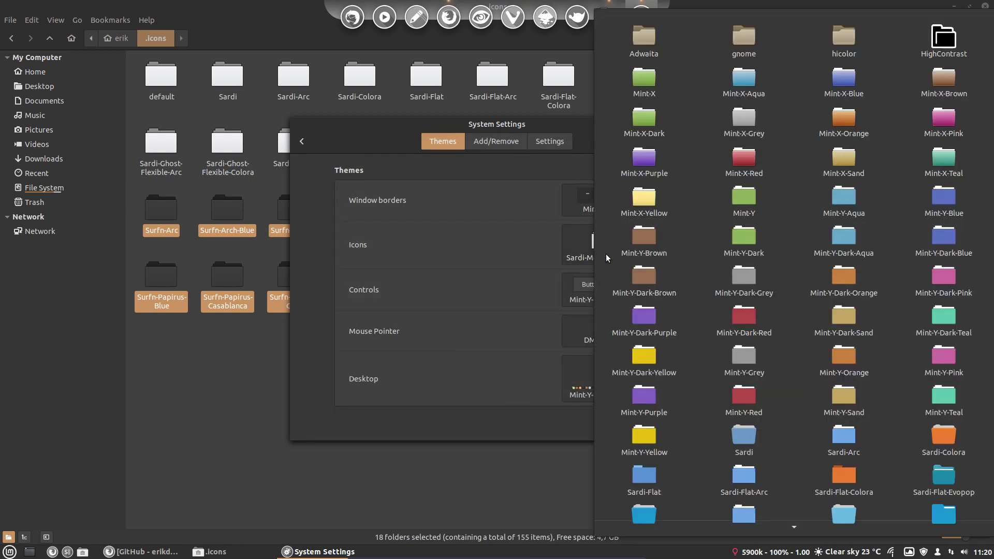
scroll(693, 292, "down", 10)
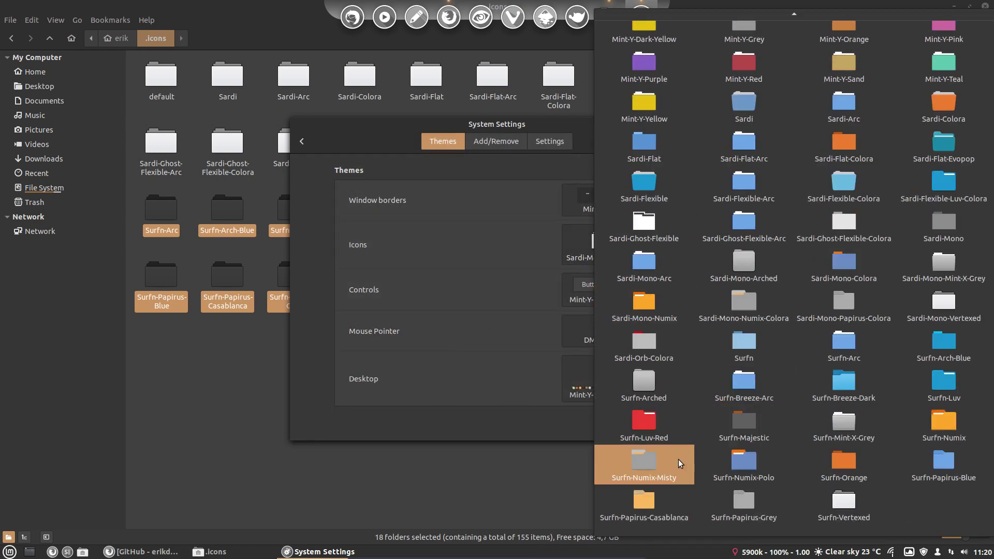
left_click(641, 520)
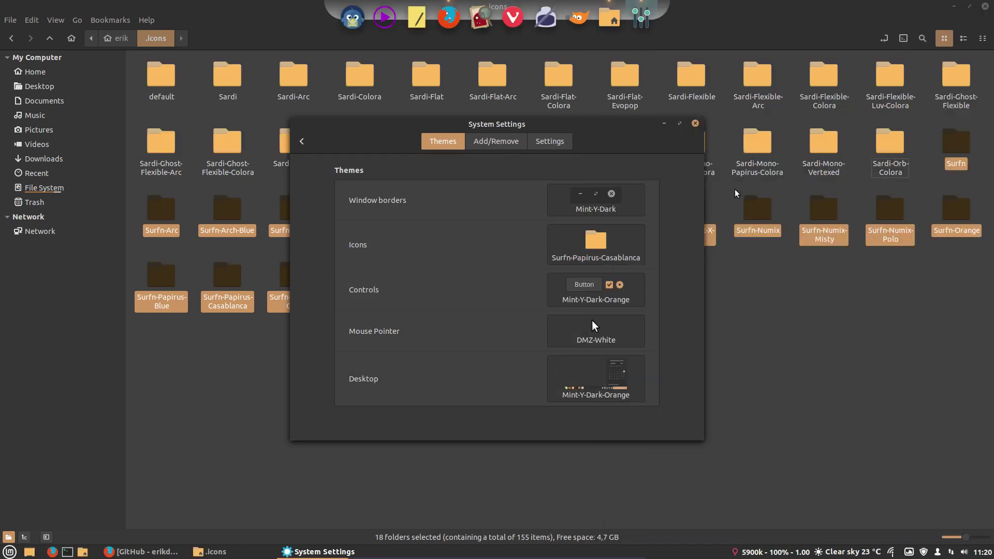
left_click(695, 124)
Step: Restore the .icons window from full screen and shift it down and left
left_click_drag(339, 5, 429, 123)
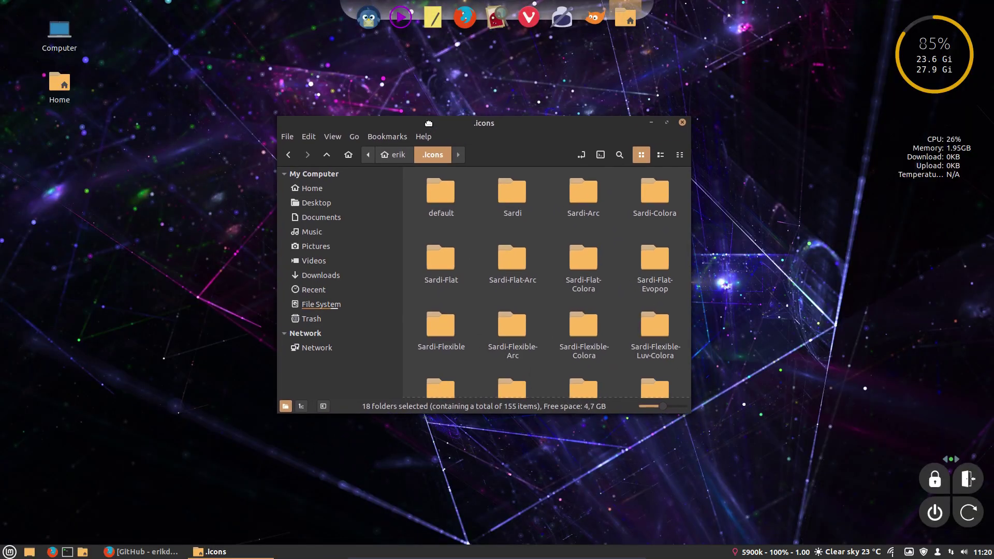
left_click(213, 218)
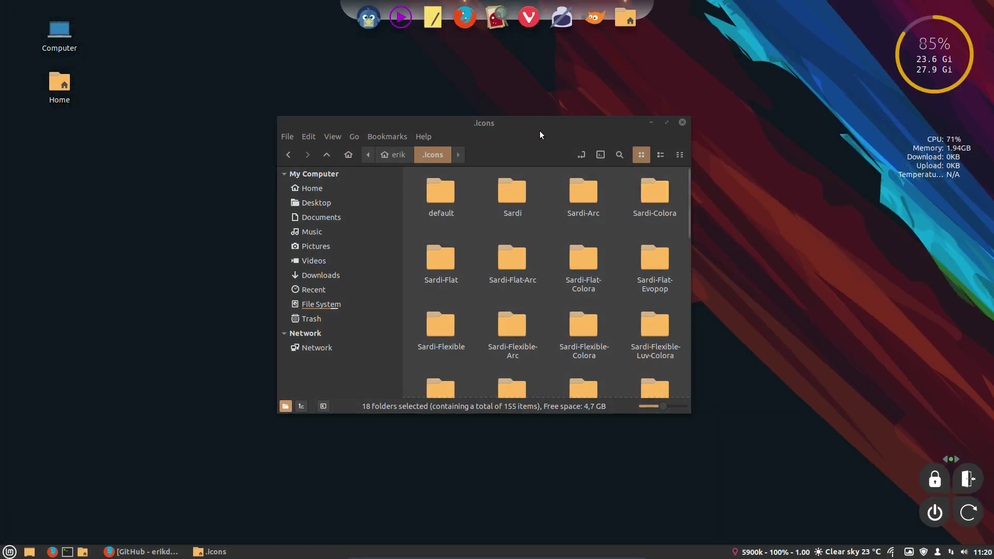
left_click_drag(474, 123, 447, 157)
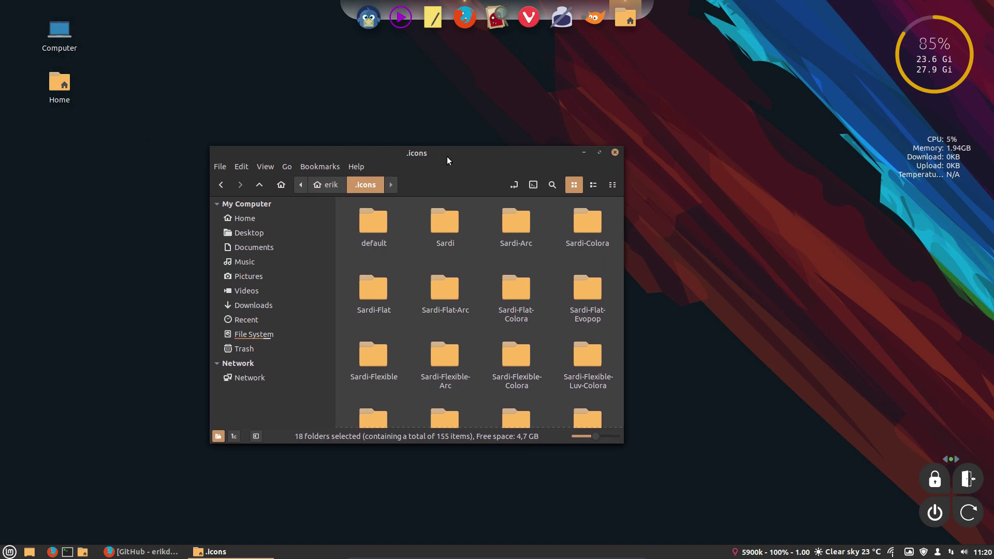
Step: Reopen System Settings > Themes and choose Surfn-Arc as the icon theme
left_click(9, 552)
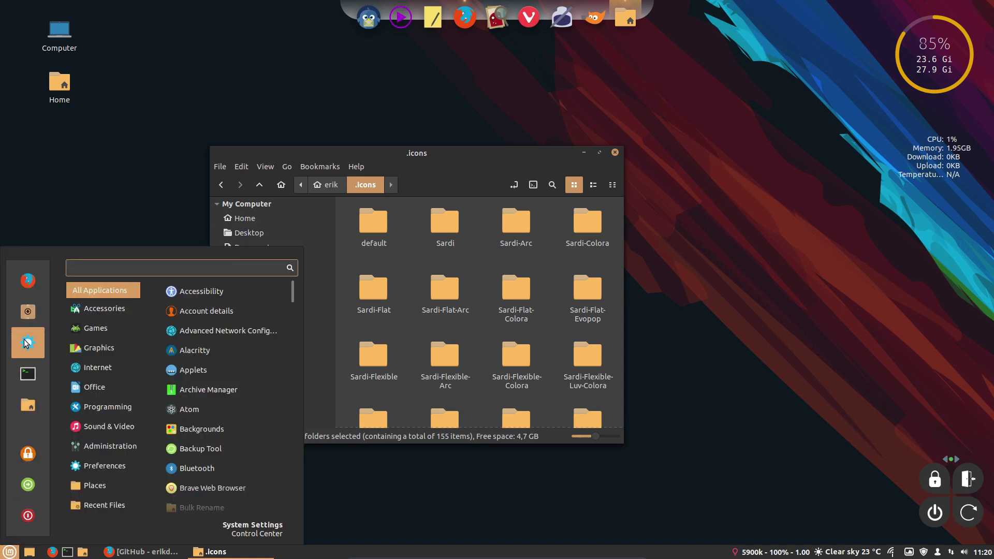
key("Down")
key("Down")
key("Down")
key("Down")
key("Down")
key("Down")
key("Down")
key("Down")
key("Down")
key("Down")
key("Down")
key("Up")
key("Up")
key("Up")
key("Up")
key("Up")
key("Up")
key("Up")
key("Up")
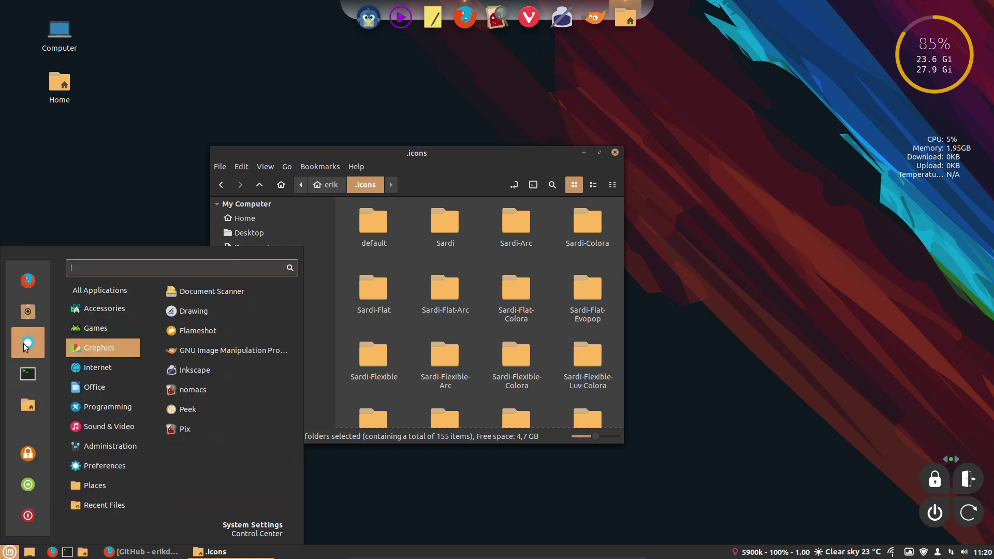
left_click(26, 343)
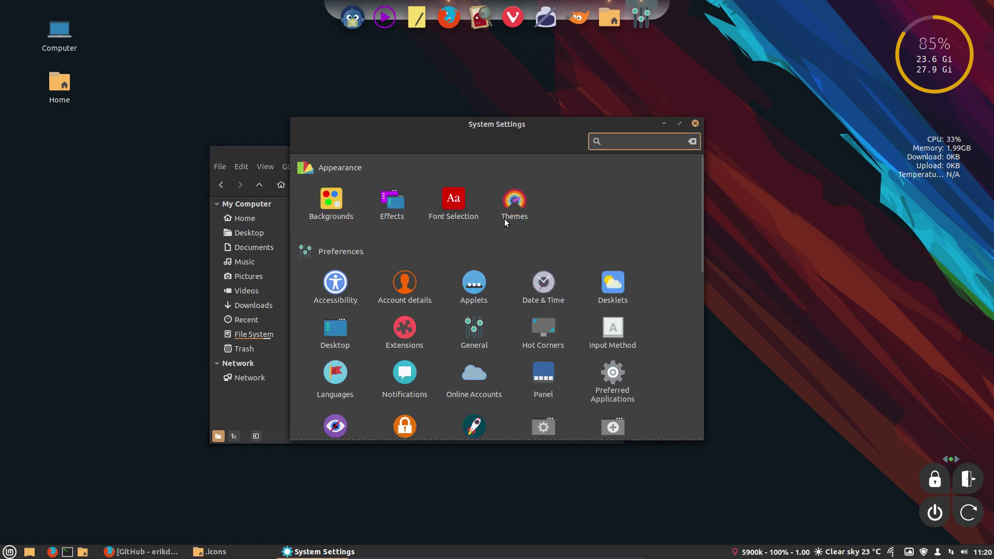
left_click(519, 206)
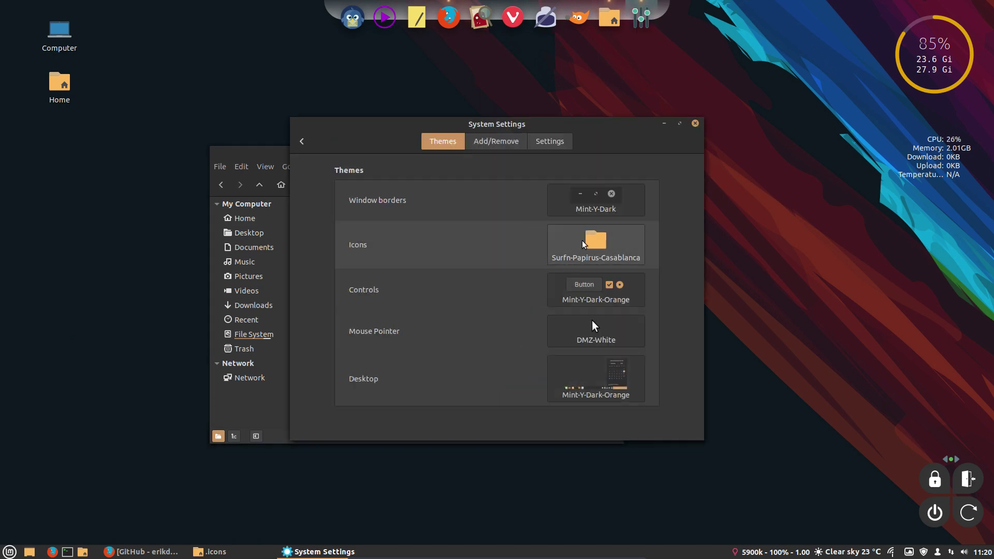
left_click(581, 240)
scroll(707, 394, "down", 3)
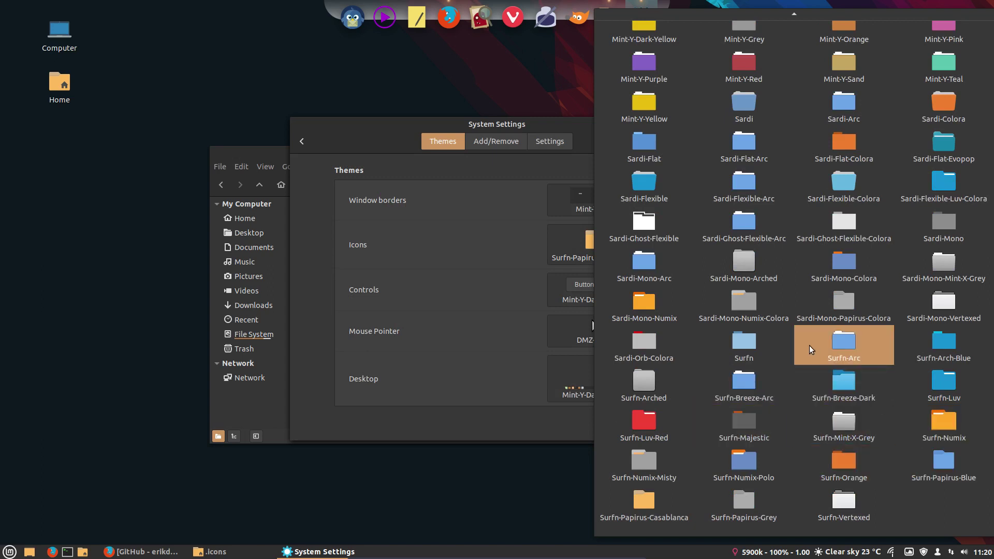
left_click(841, 345)
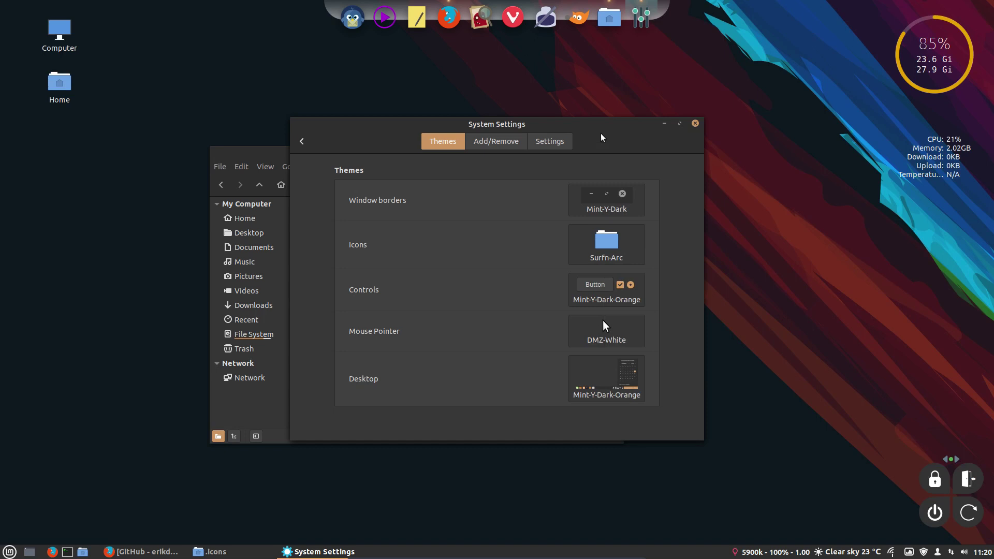
Step: Move the settings window aside so the .icons window is visible
left_click_drag(636, 134, 816, 169)
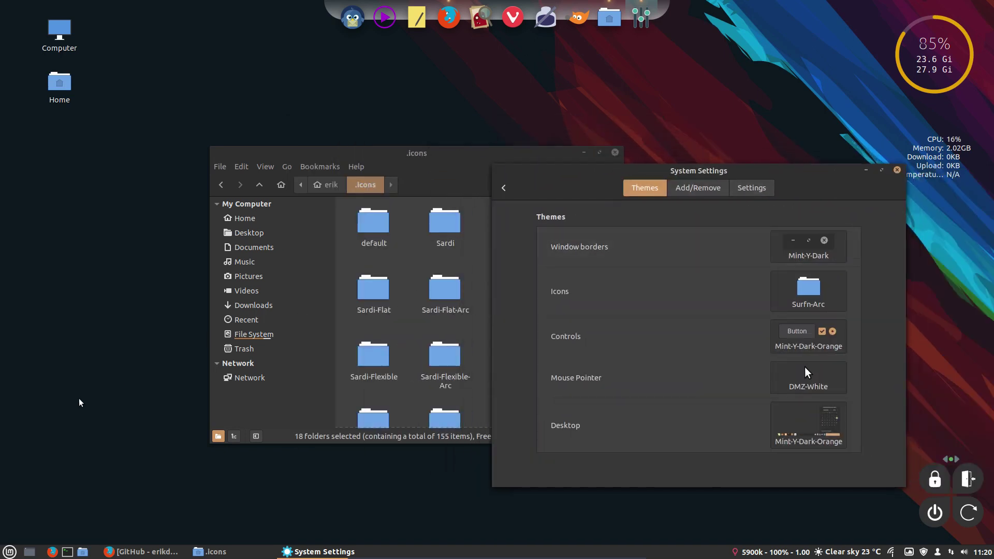
left_click(9, 552)
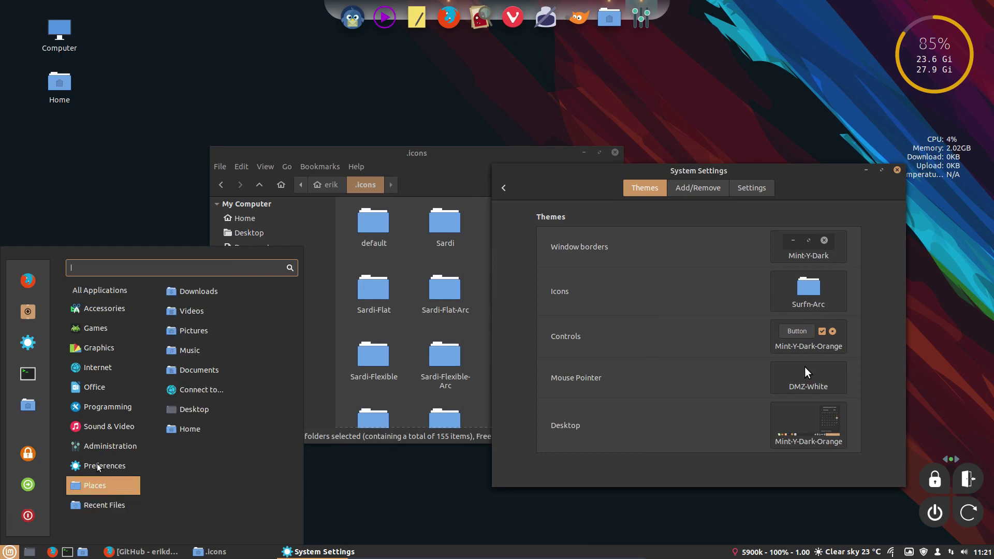
mouse_move(97, 389)
mouse_move(100, 289)
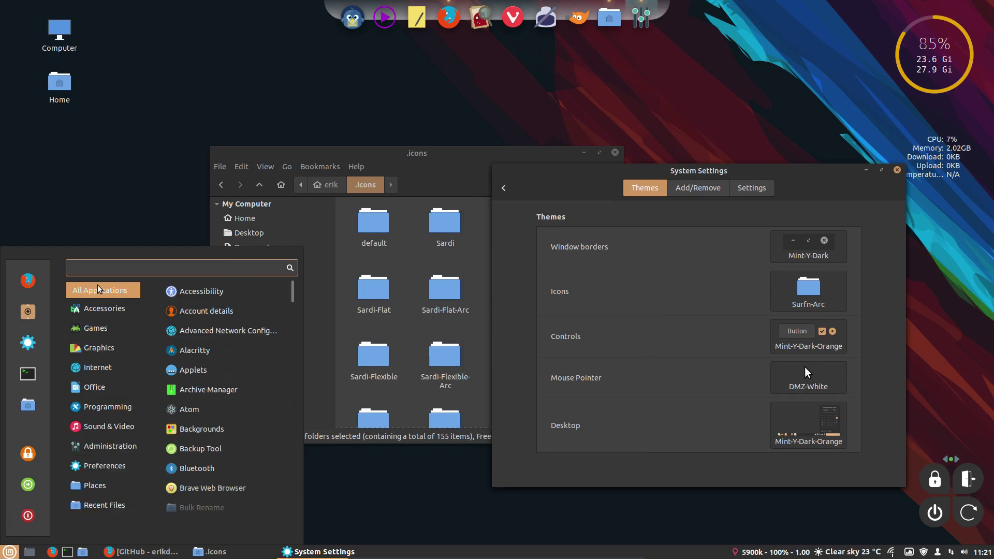
left_click(106, 223)
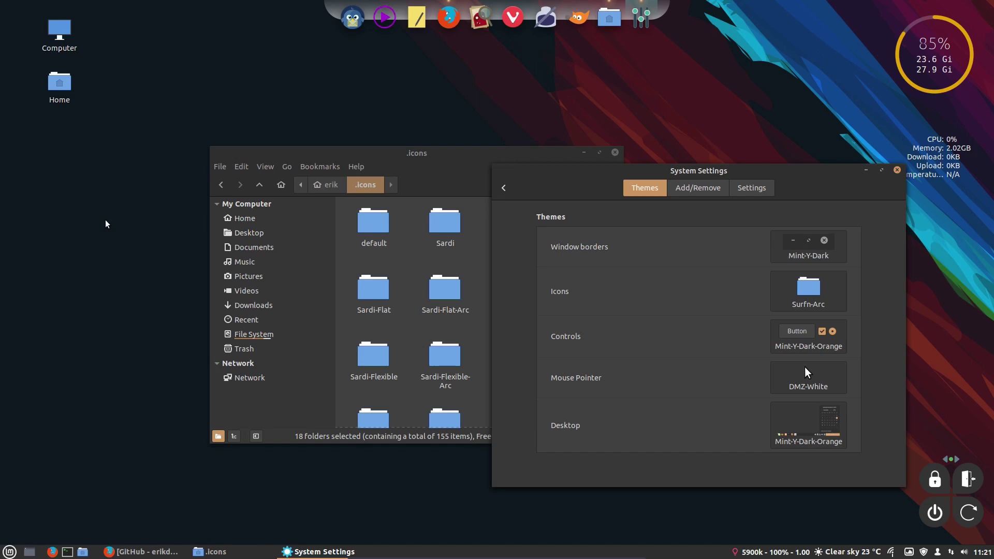
left_click_drag(561, 179, 582, 222)
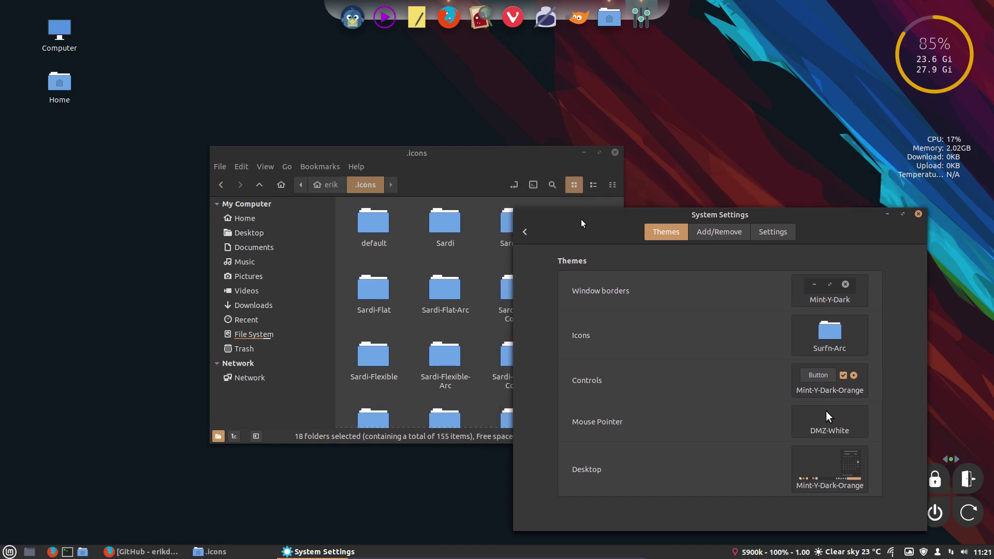